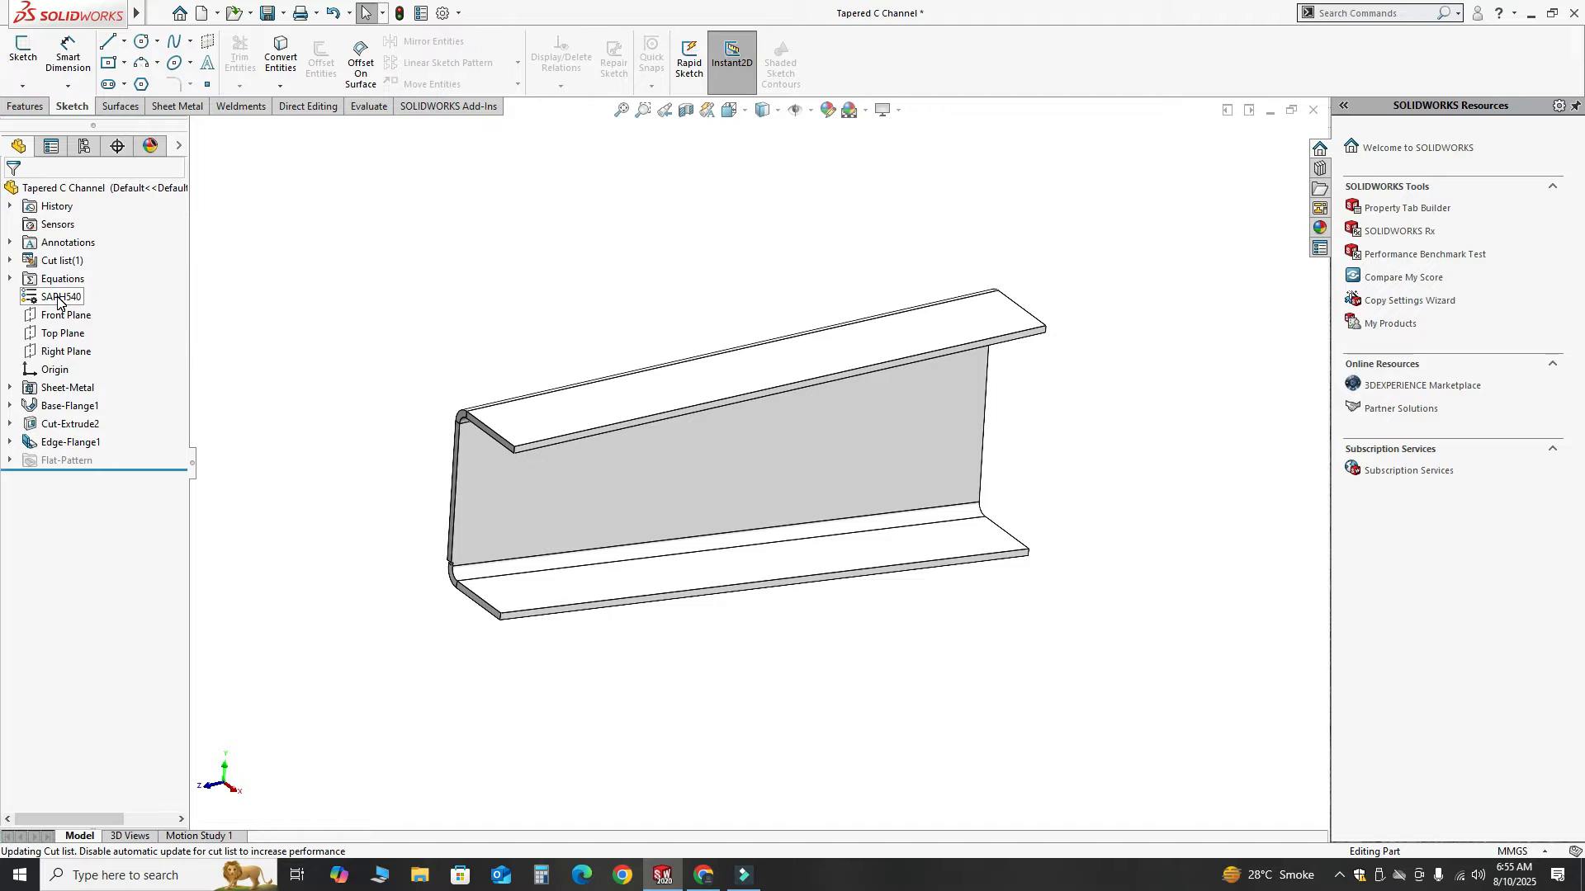
right_click(58, 299)
click(94, 312)
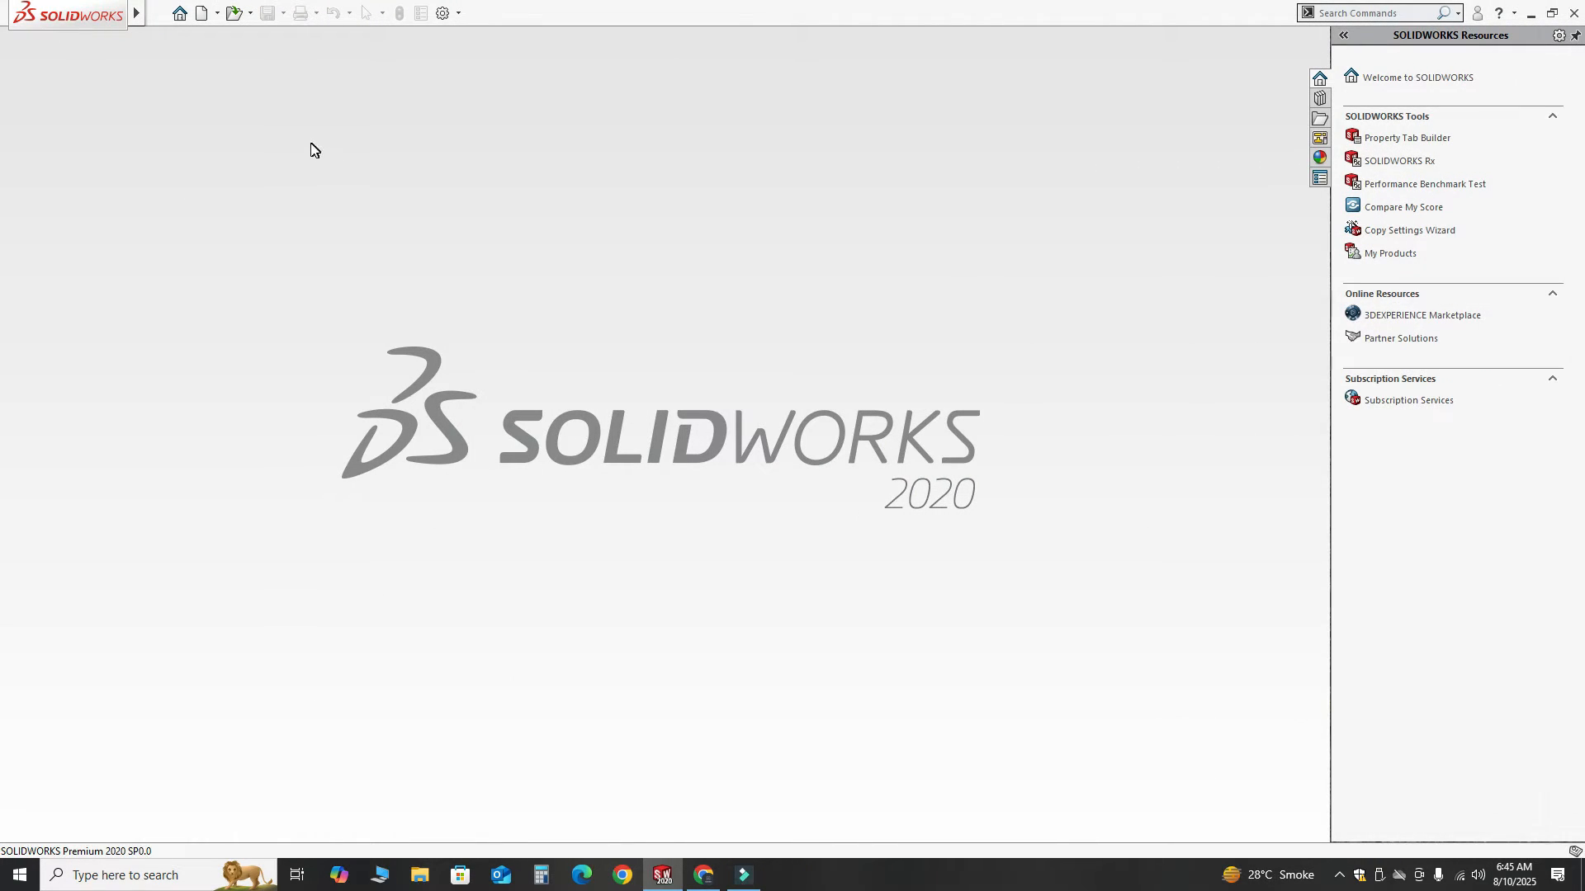
Step: Open the Tapered C Channel part from the recent documents
click(251, 13)
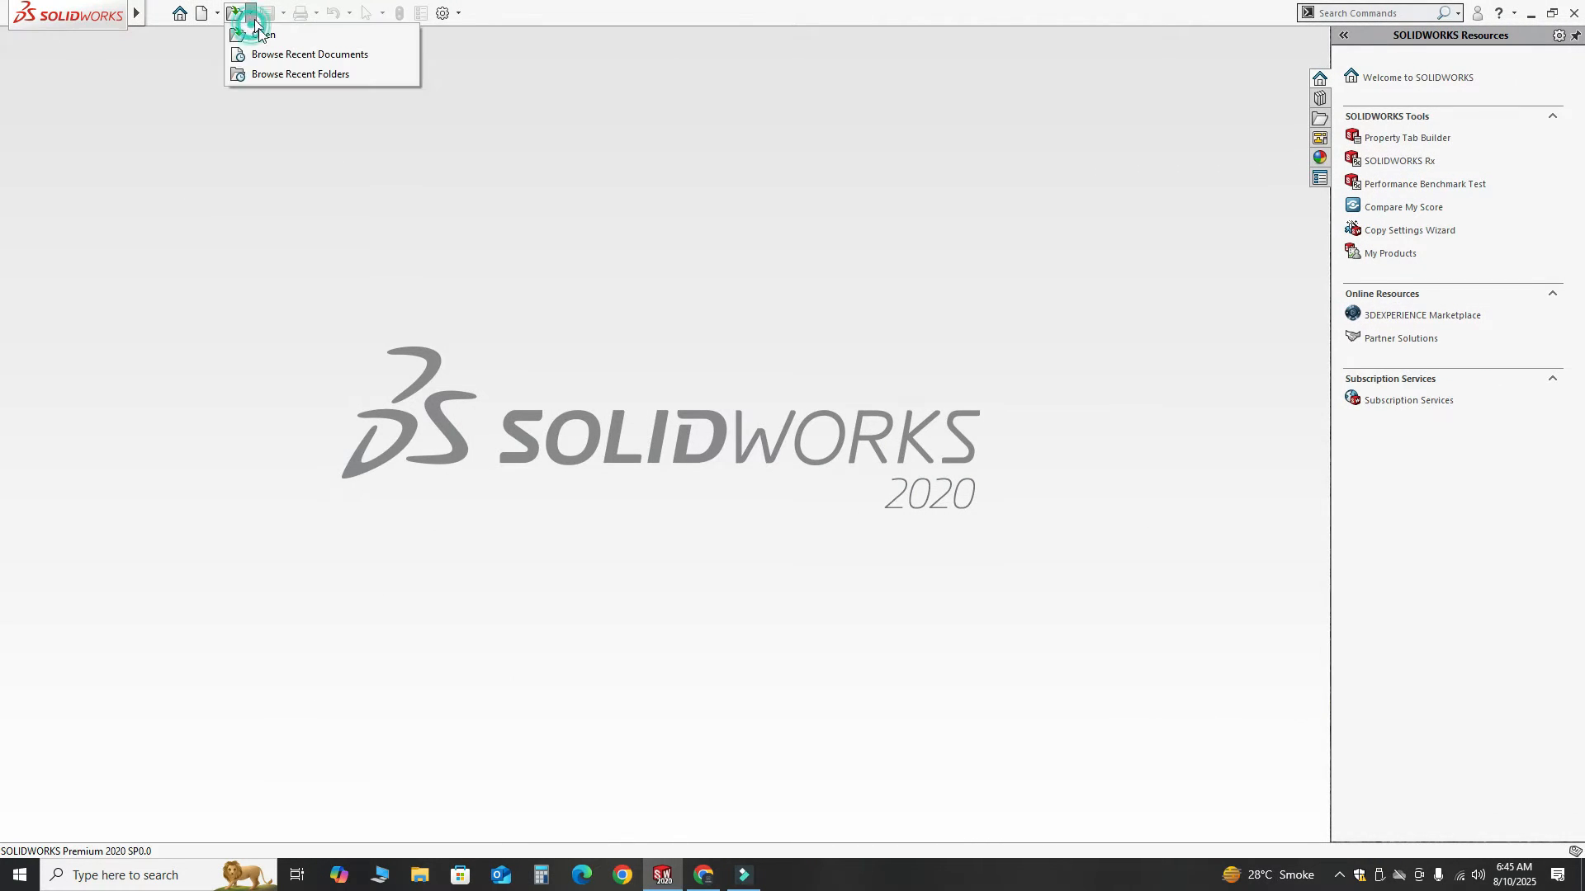
click(306, 57)
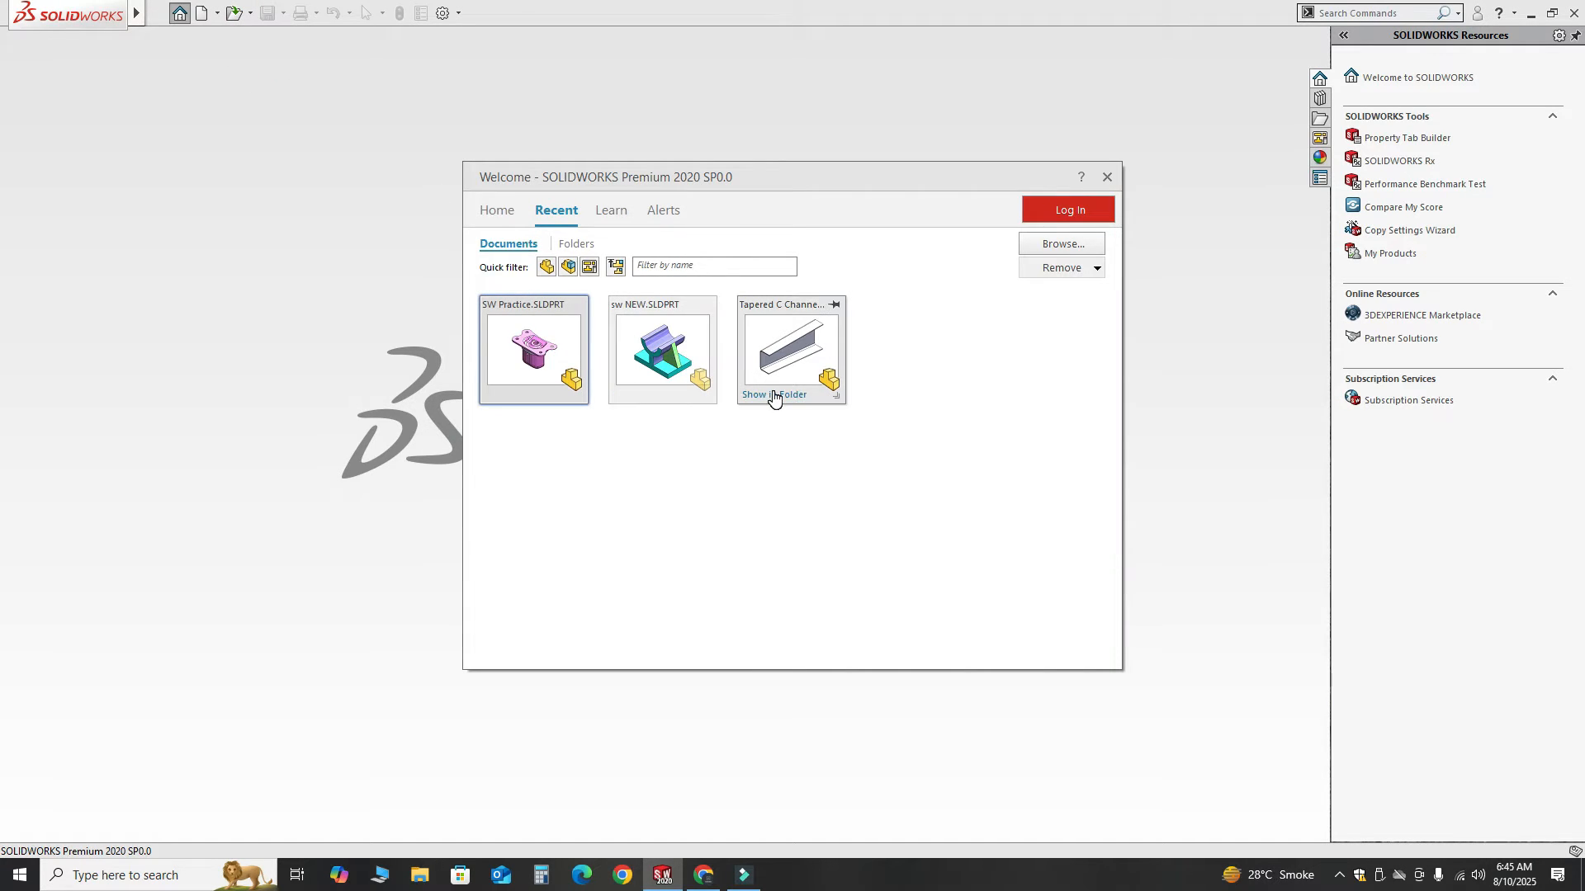
click(778, 343)
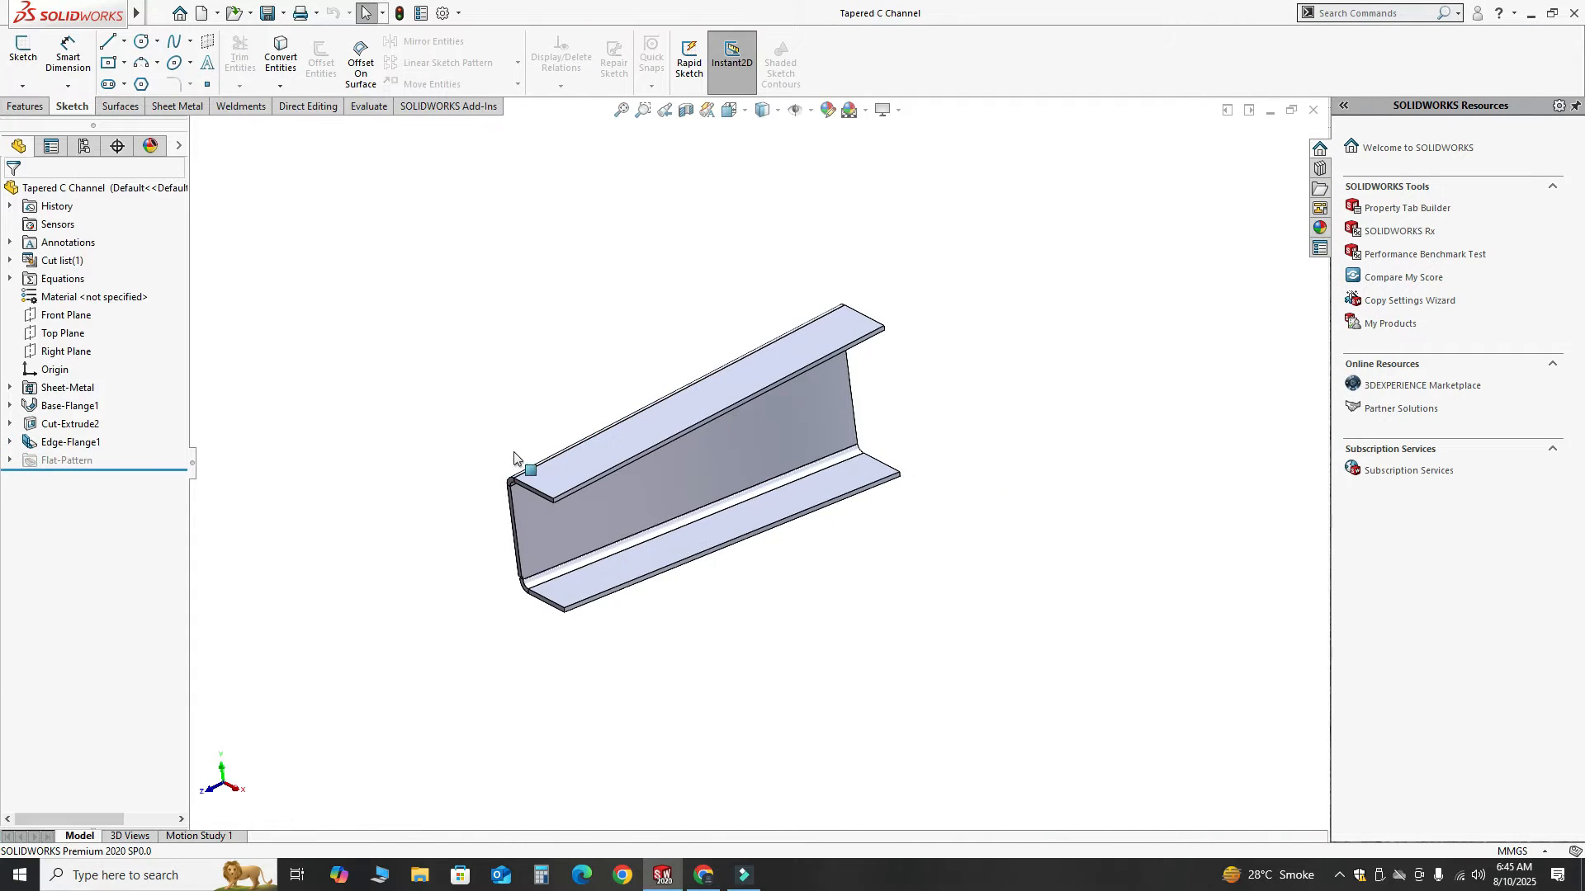
Step: Open the material editor for the channel part, whose material is not specified
middle_drag(516, 451, 537, 516)
scroll(645, 463, down, 2)
middle_drag(685, 458, 660, 474)
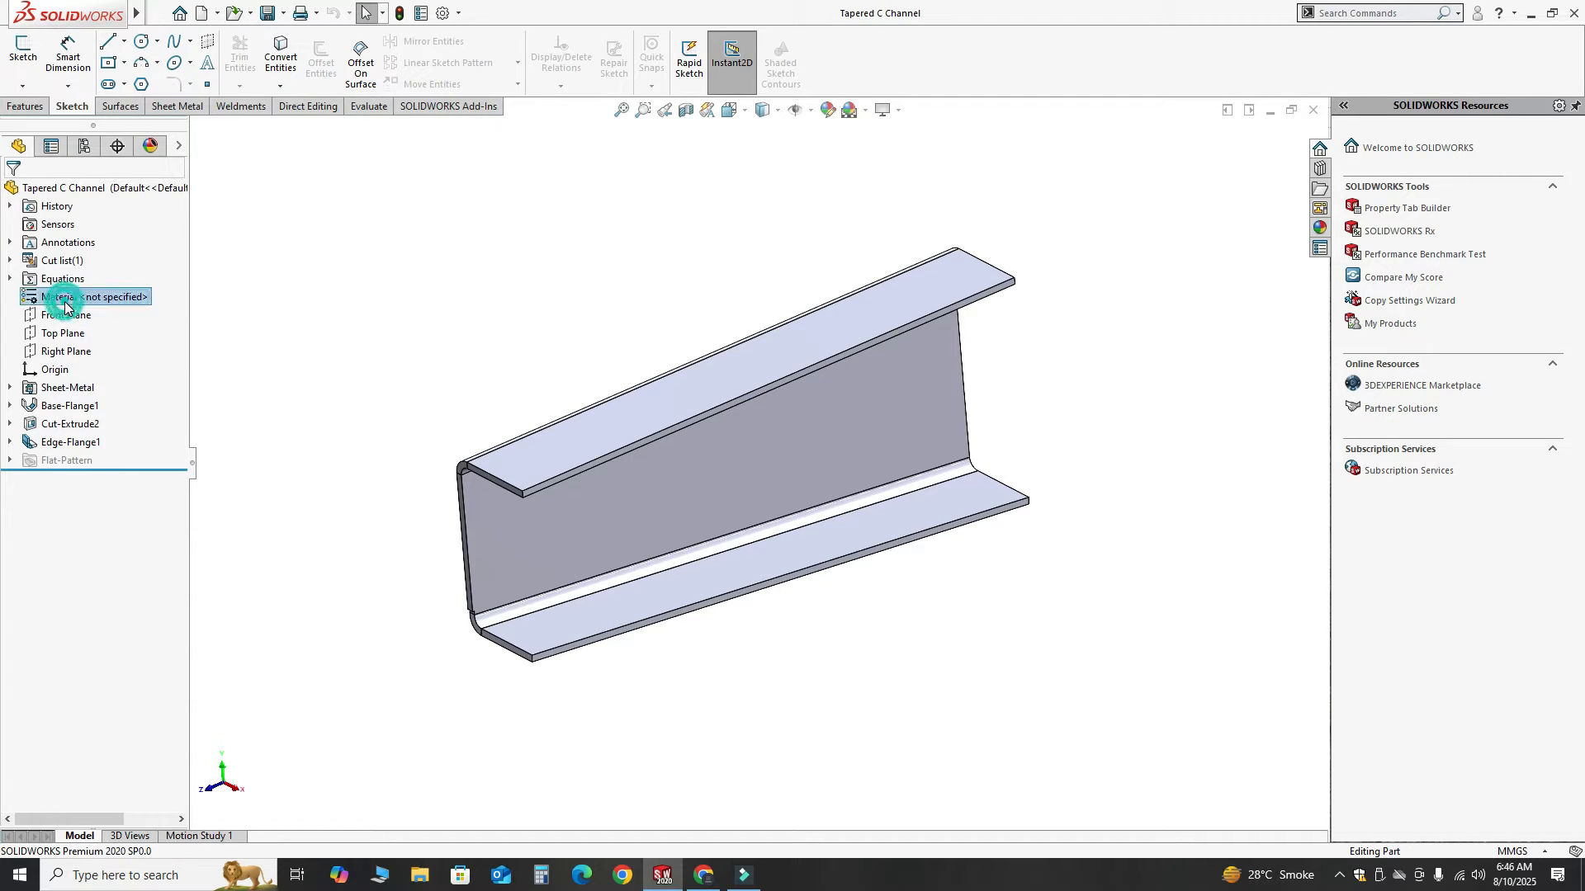
right_click(109, 298)
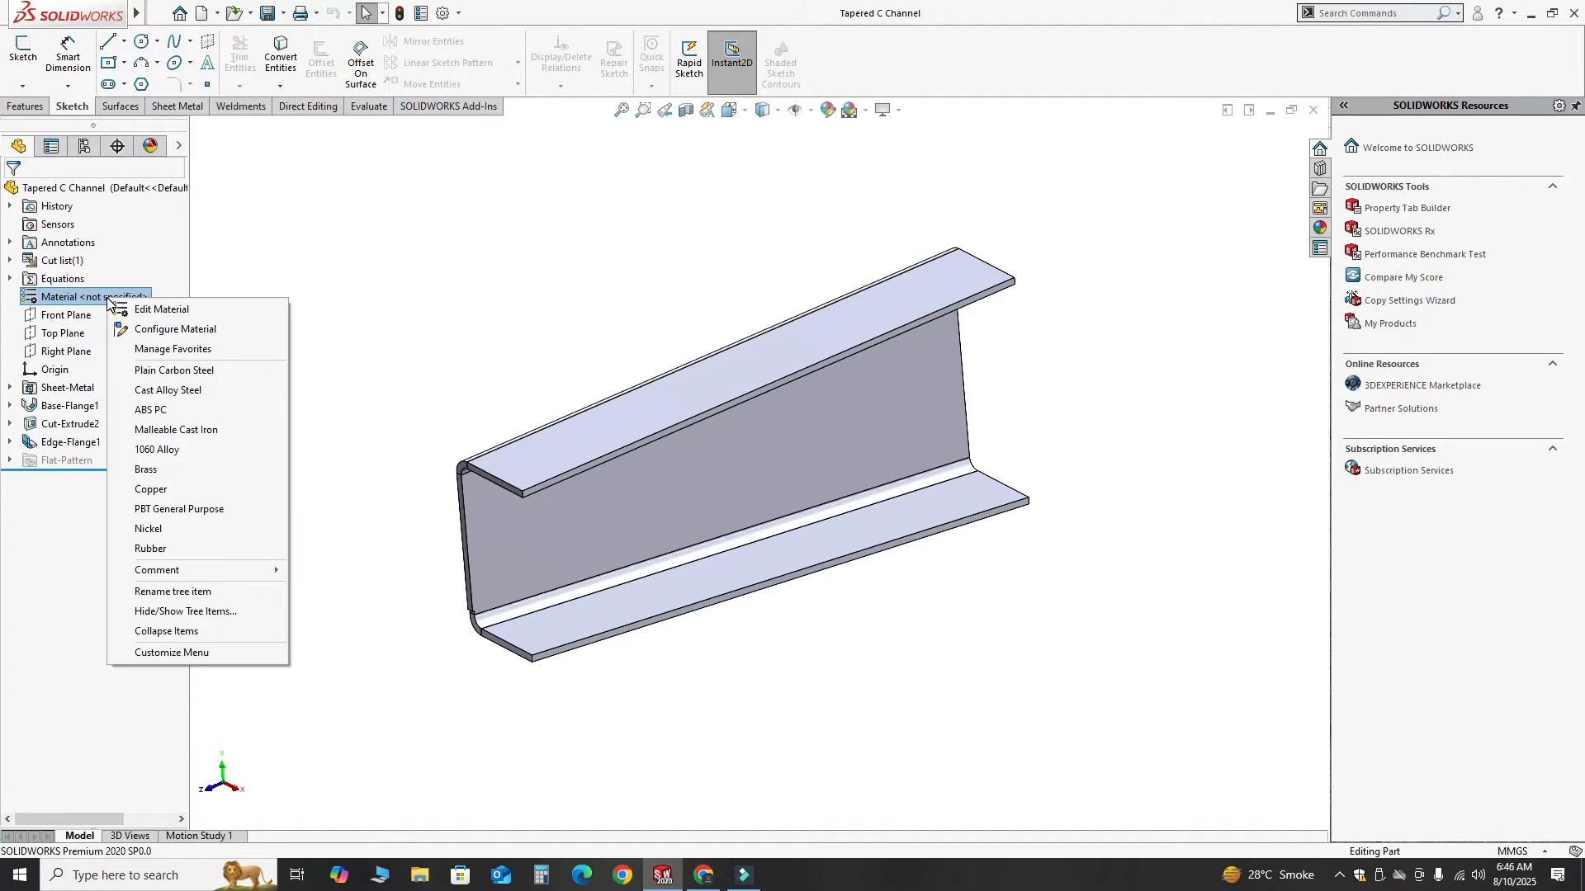
click(188, 310)
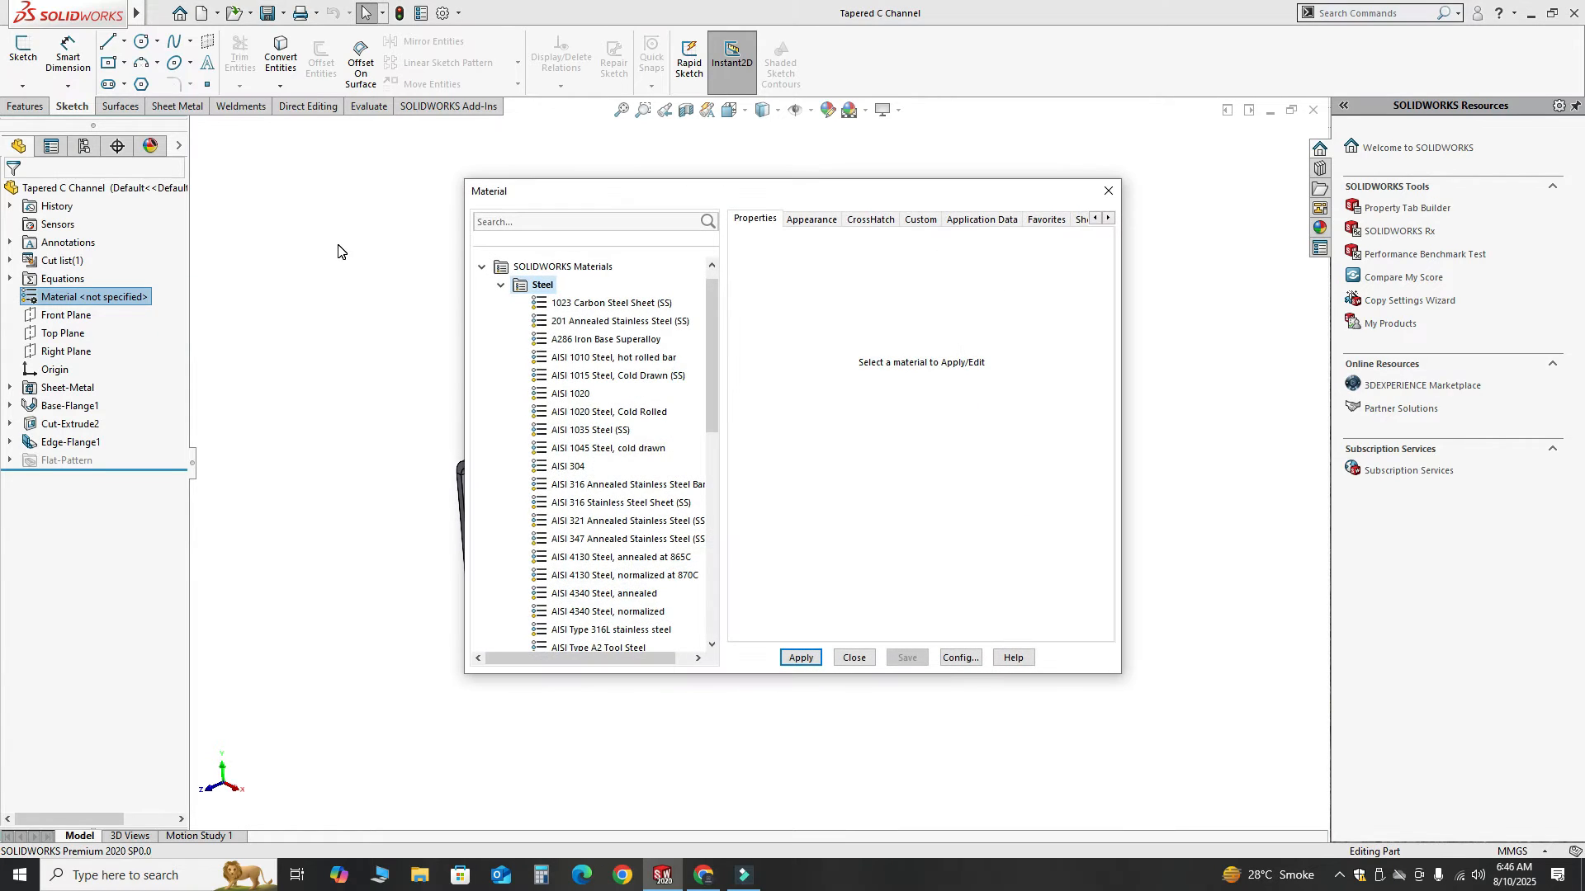
drag(586, 192, 476, 141)
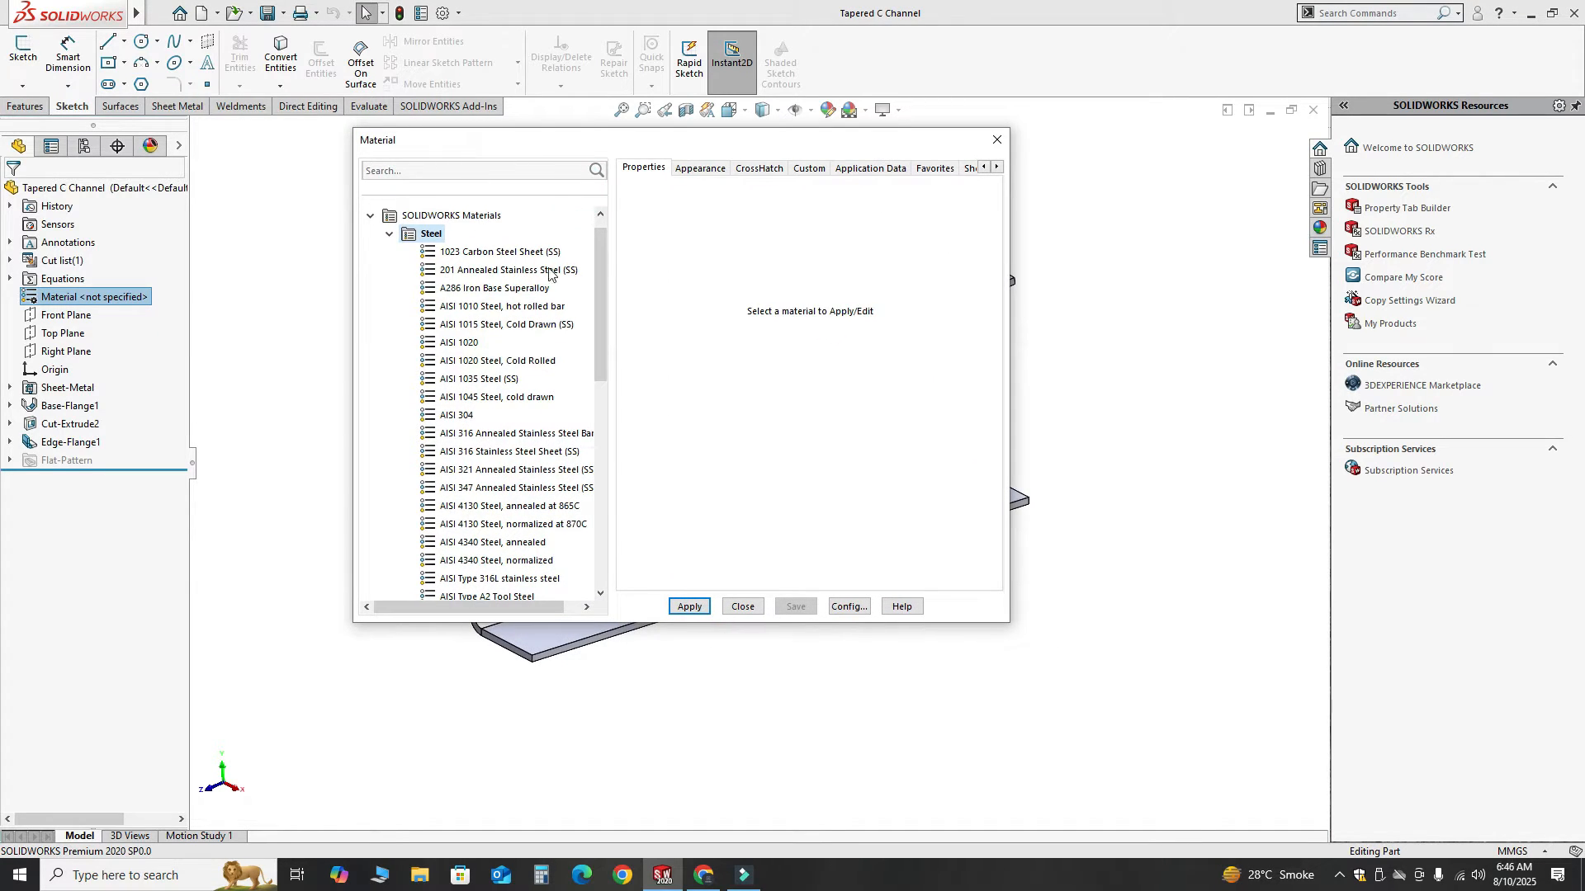
Step: Copy the ASTM A36 Steel material from the Steel category of the SOLIDWORKS Materials library
drag(604, 250, 612, 212)
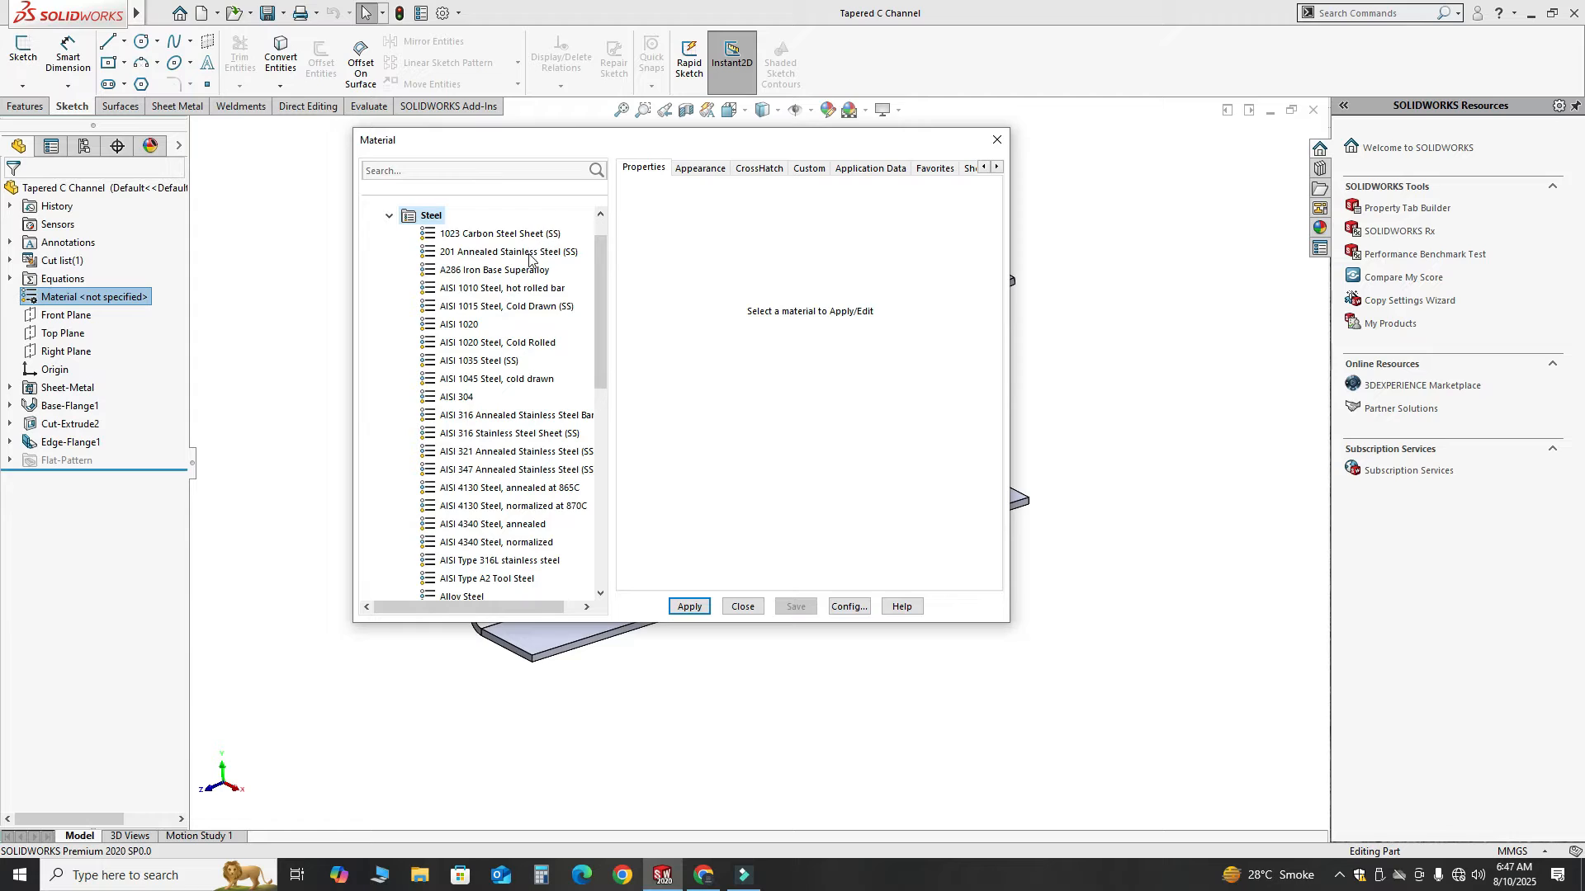
click(462, 325)
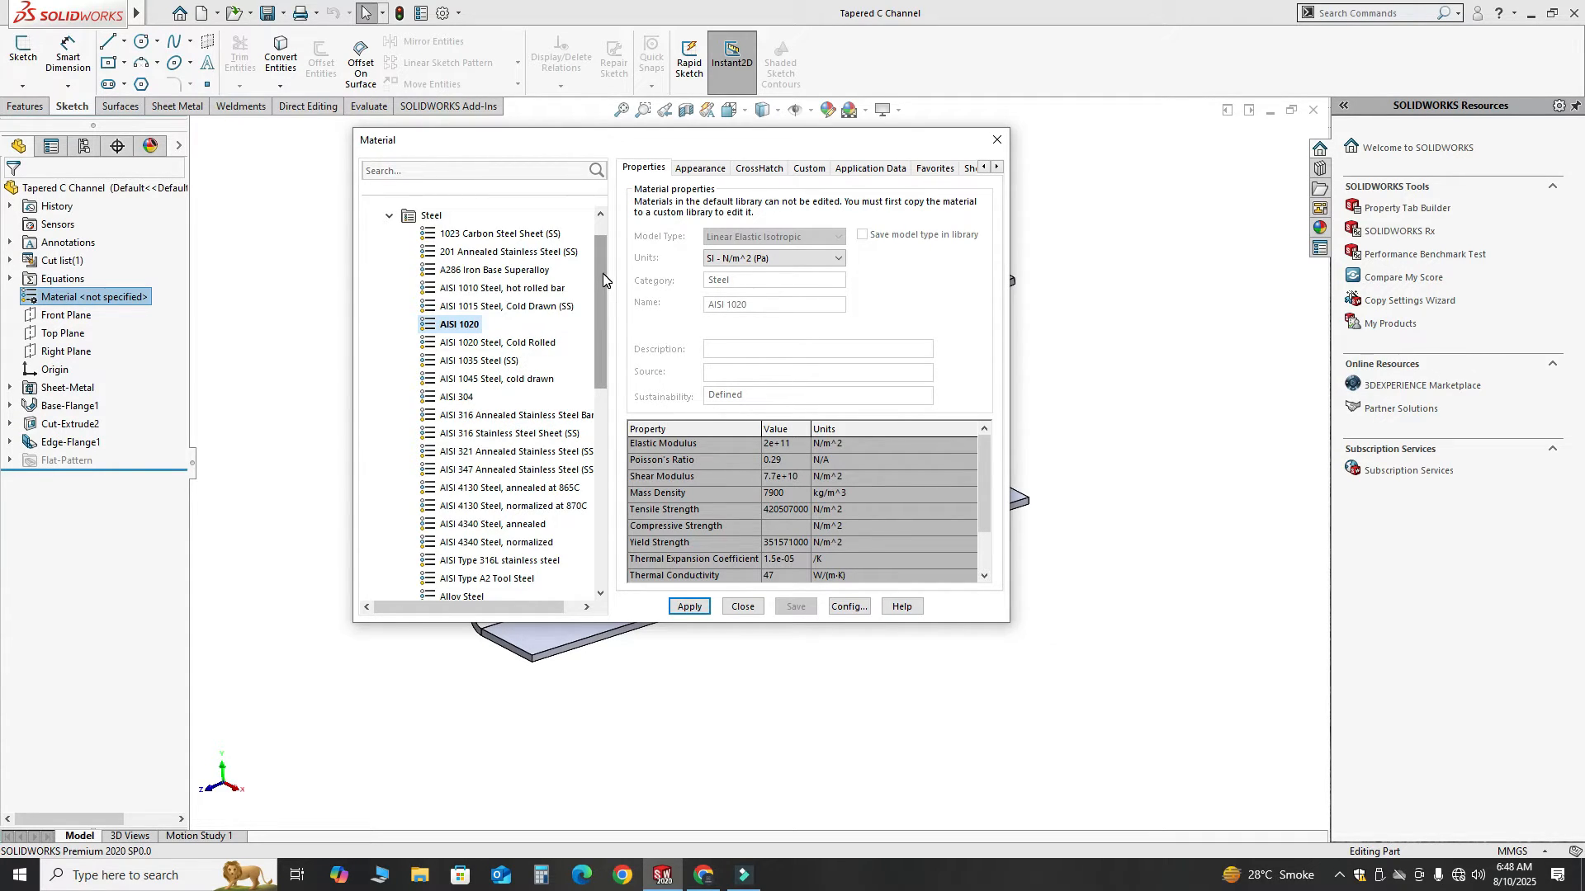
scroll(477, 389, down, 1)
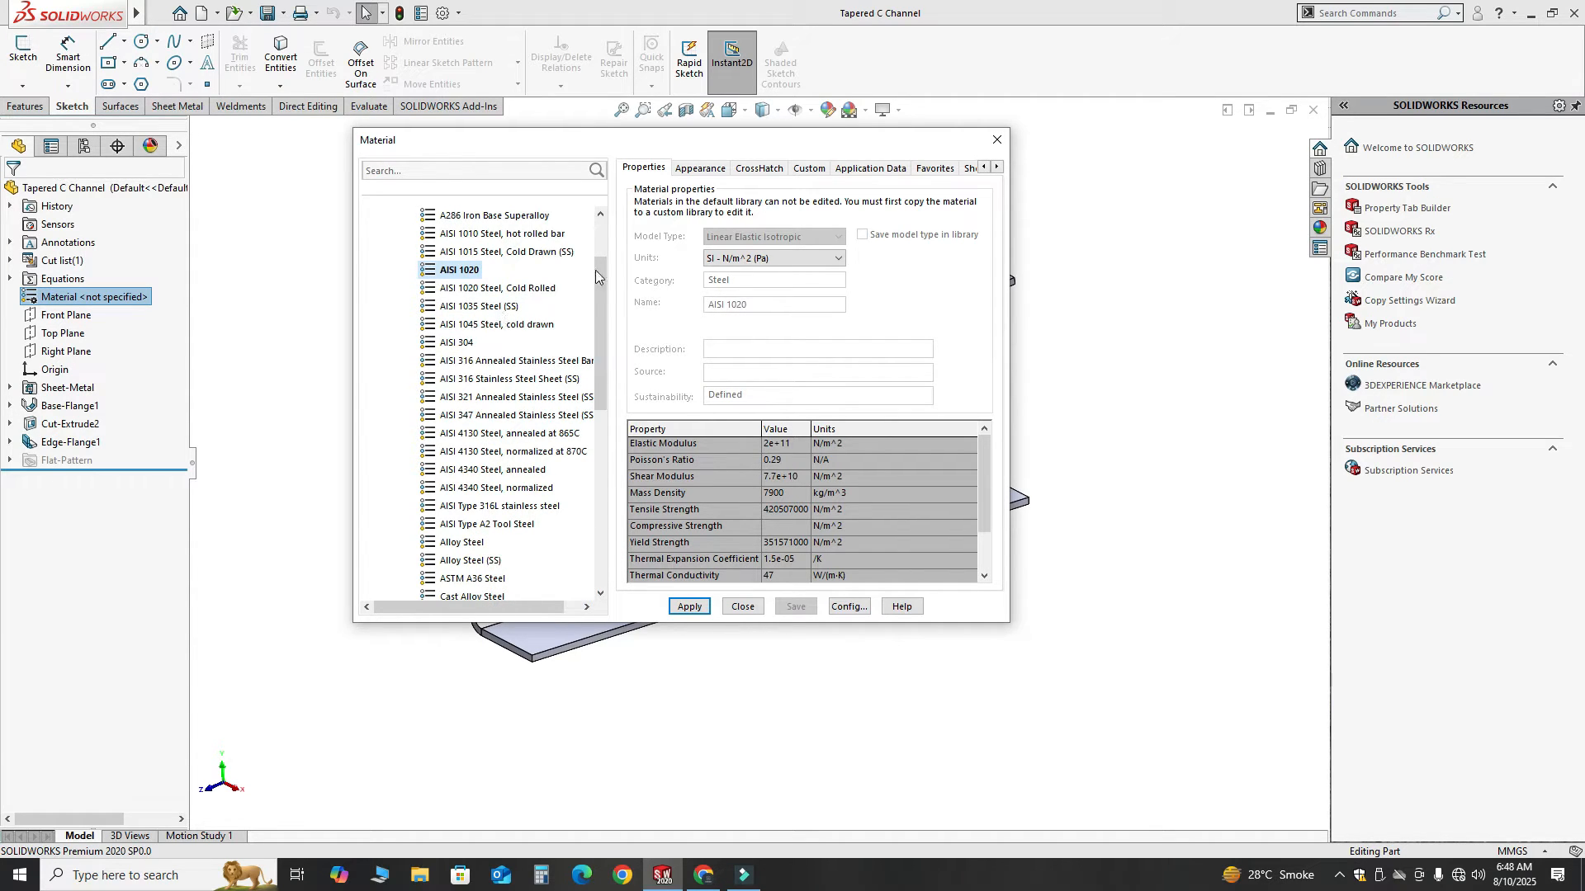
drag(603, 276, 593, 332)
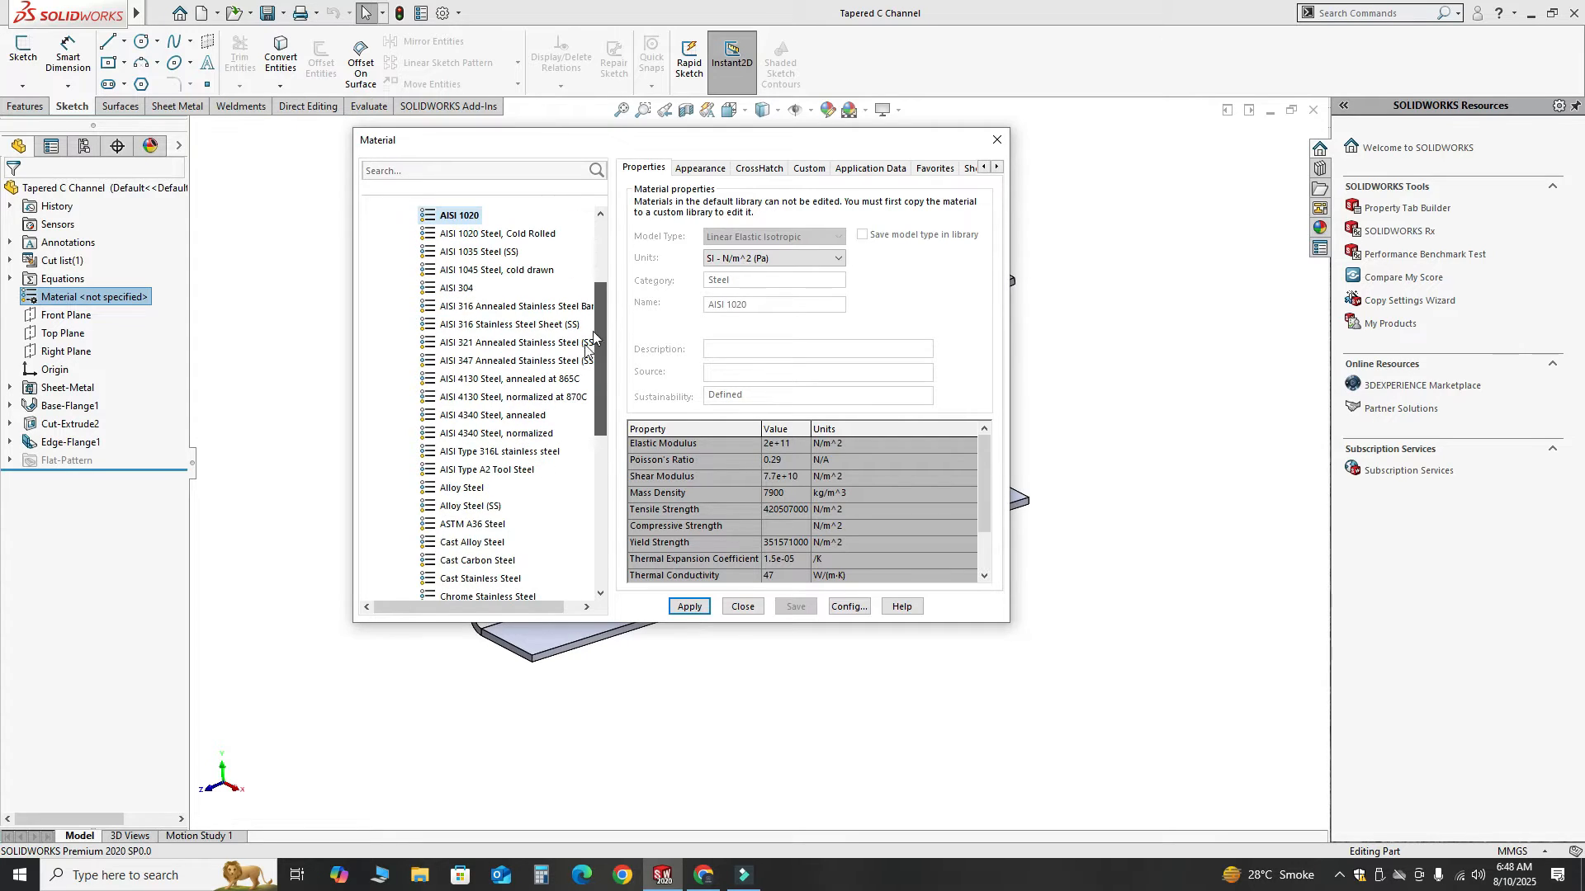
click(493, 532)
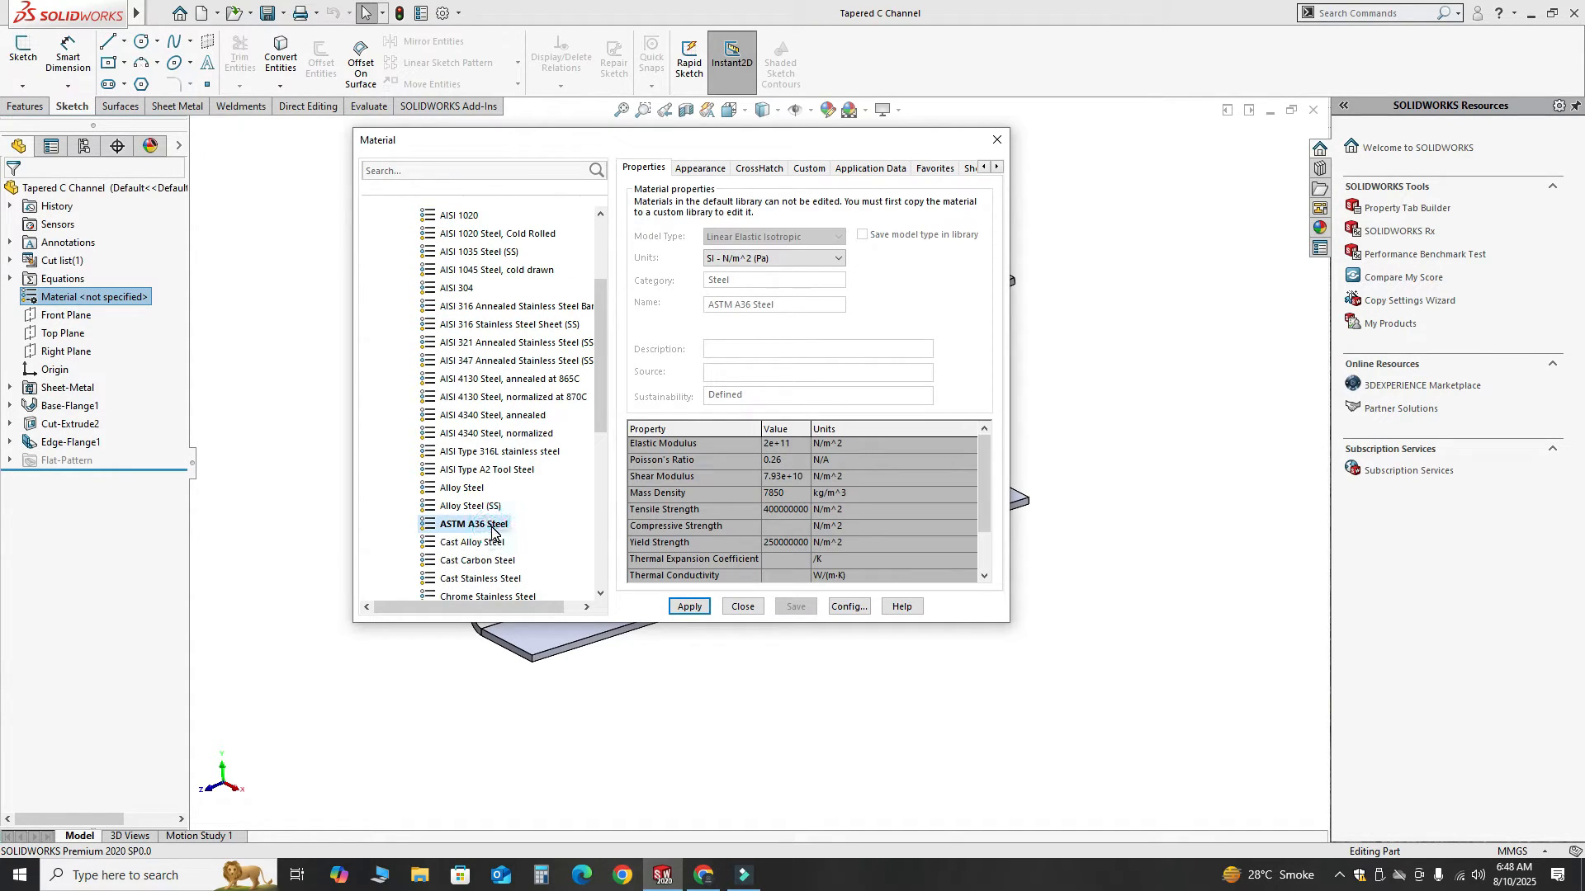
right_click(493, 528)
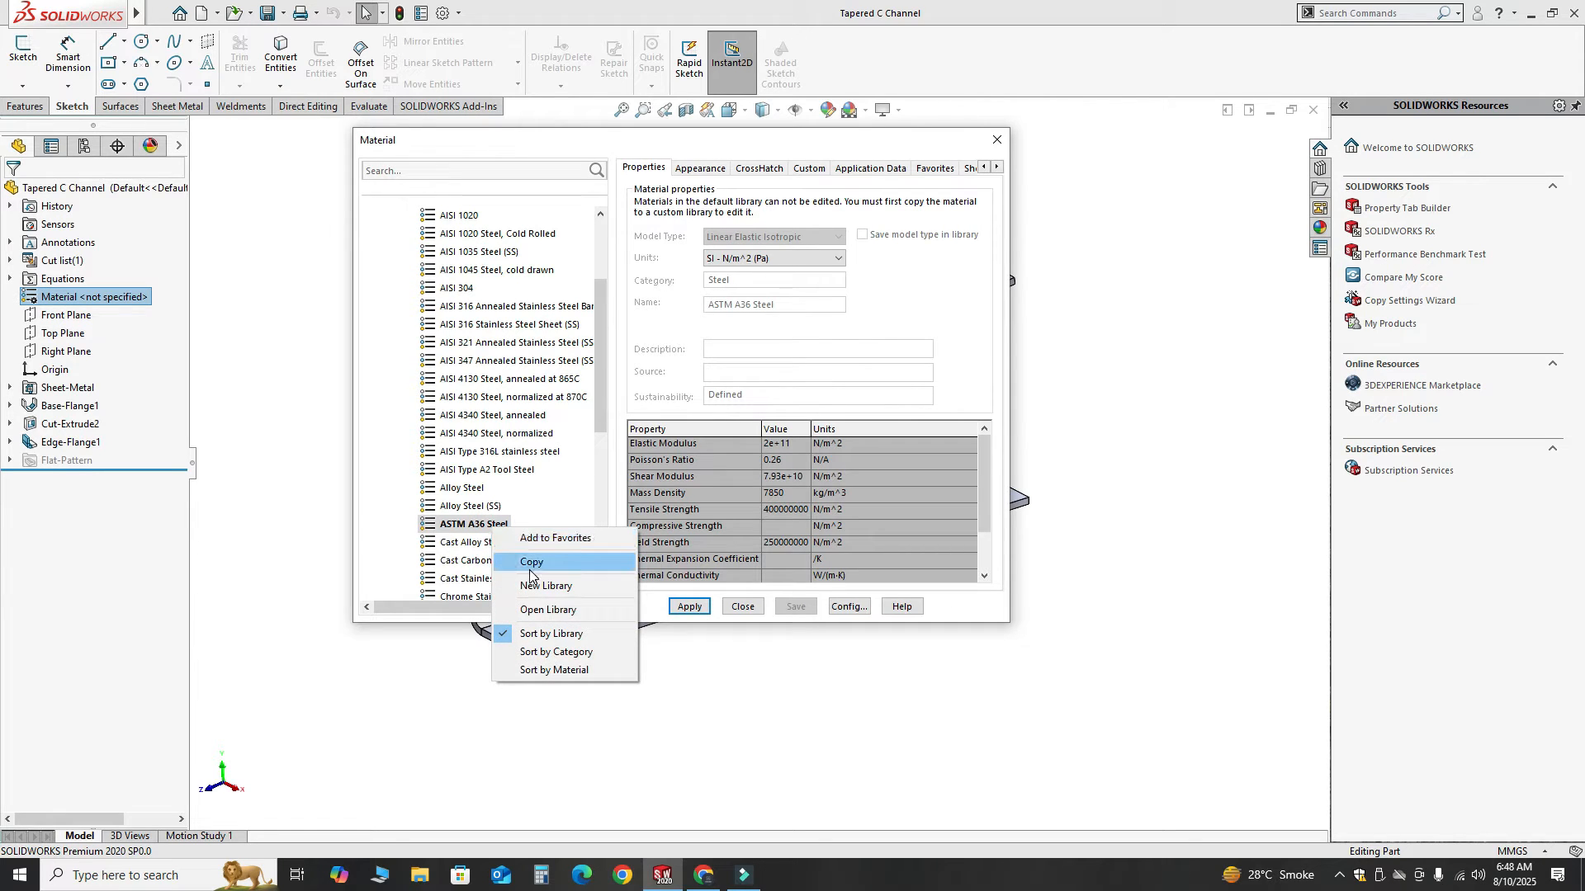
click(576, 565)
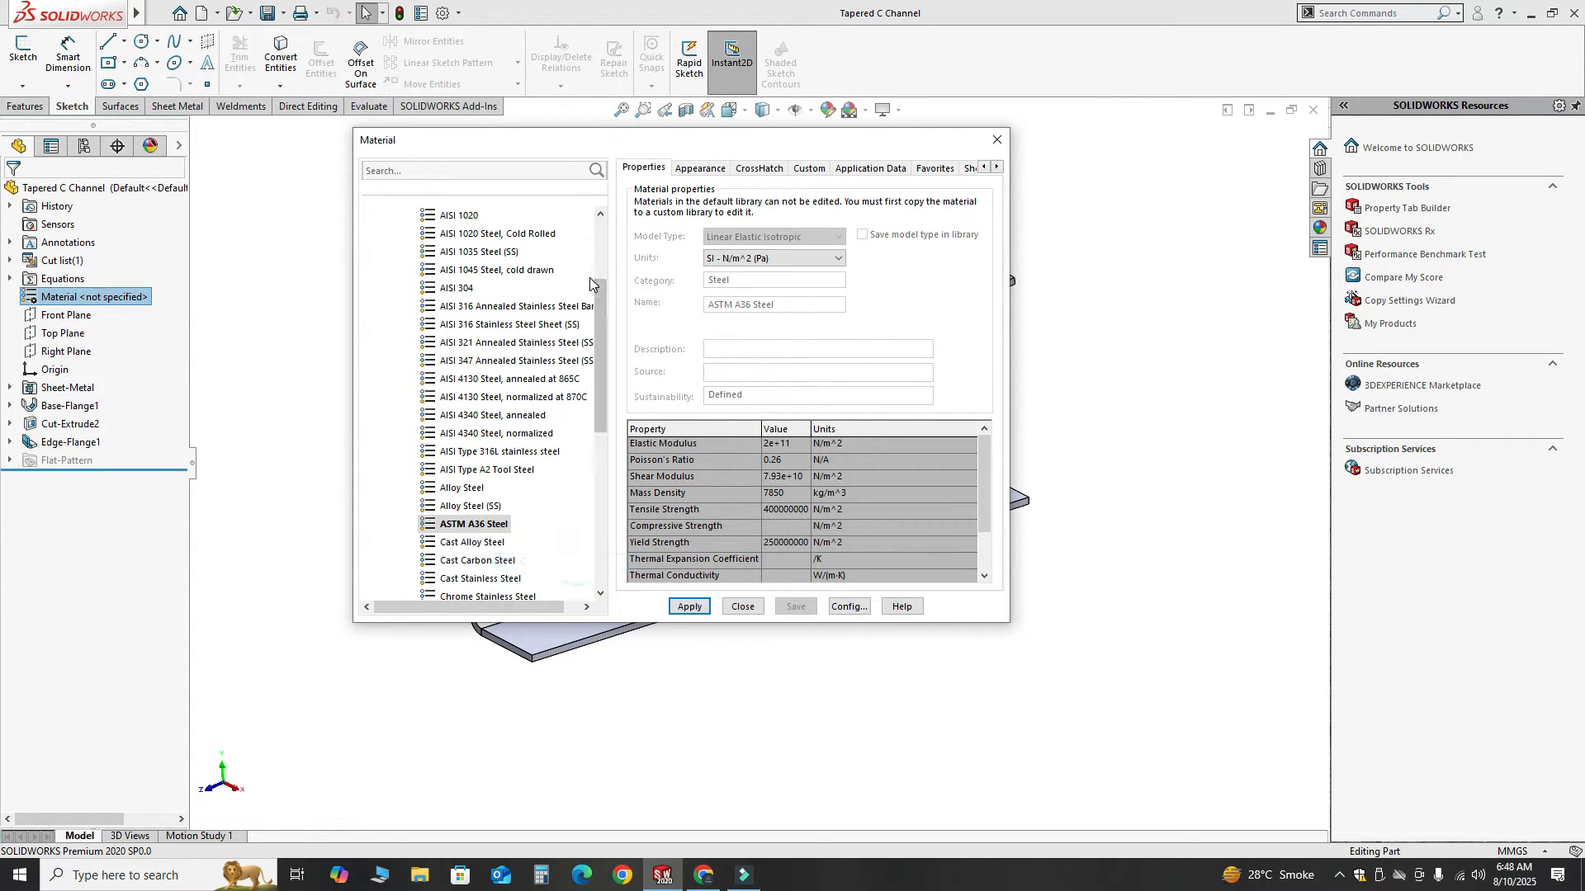
Step: Create a new material library and save it as JIS Materials in the Custom Materials folder
scroll(532, 335, up, 3)
click(389, 252)
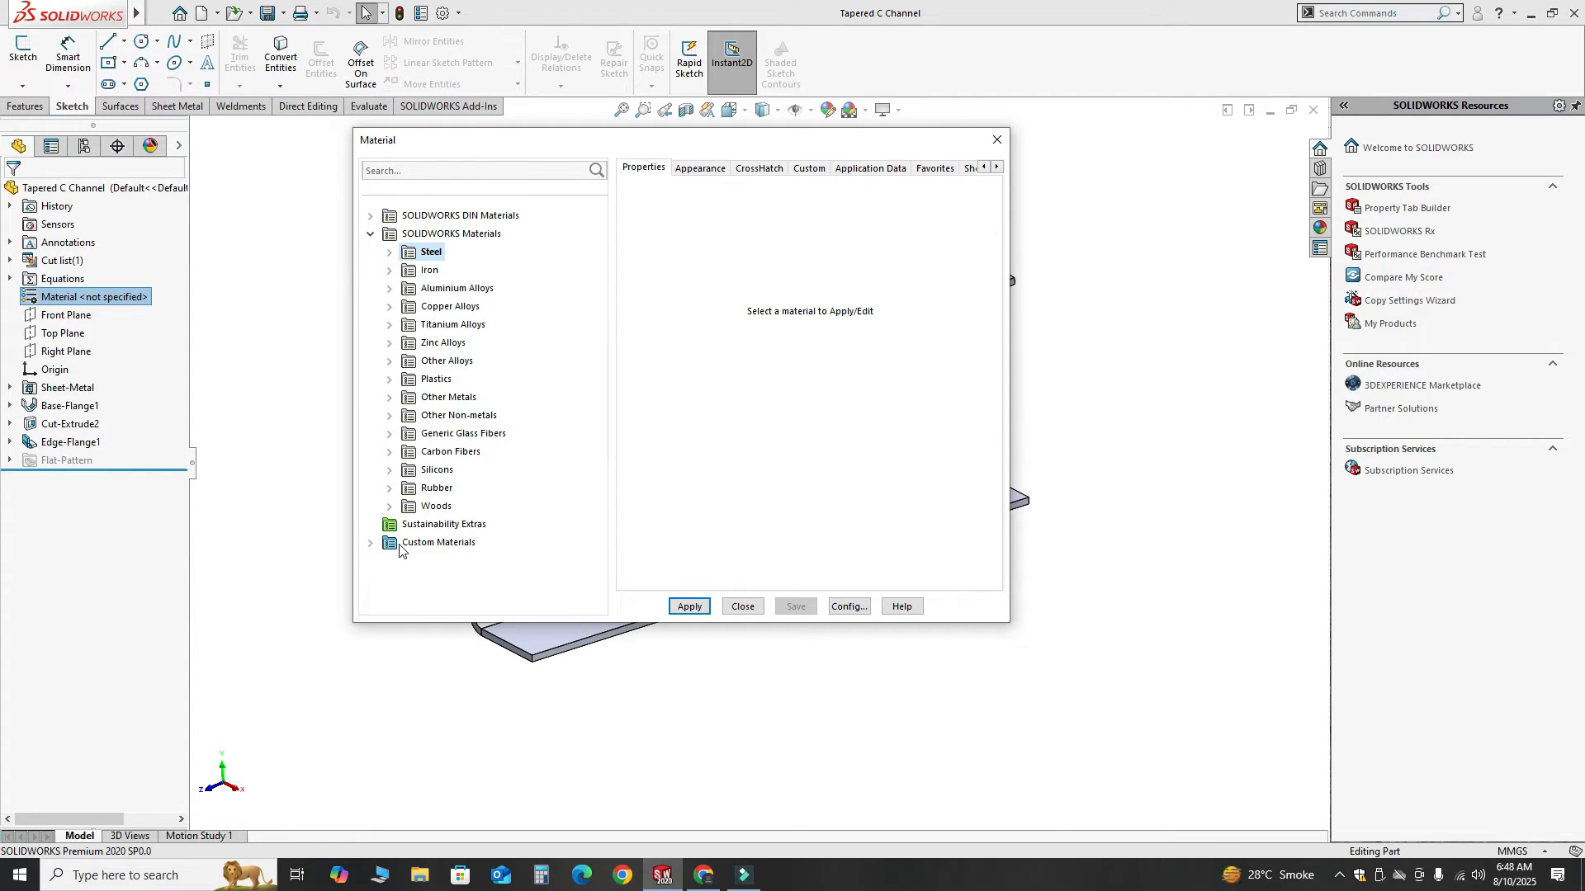
click(371, 543)
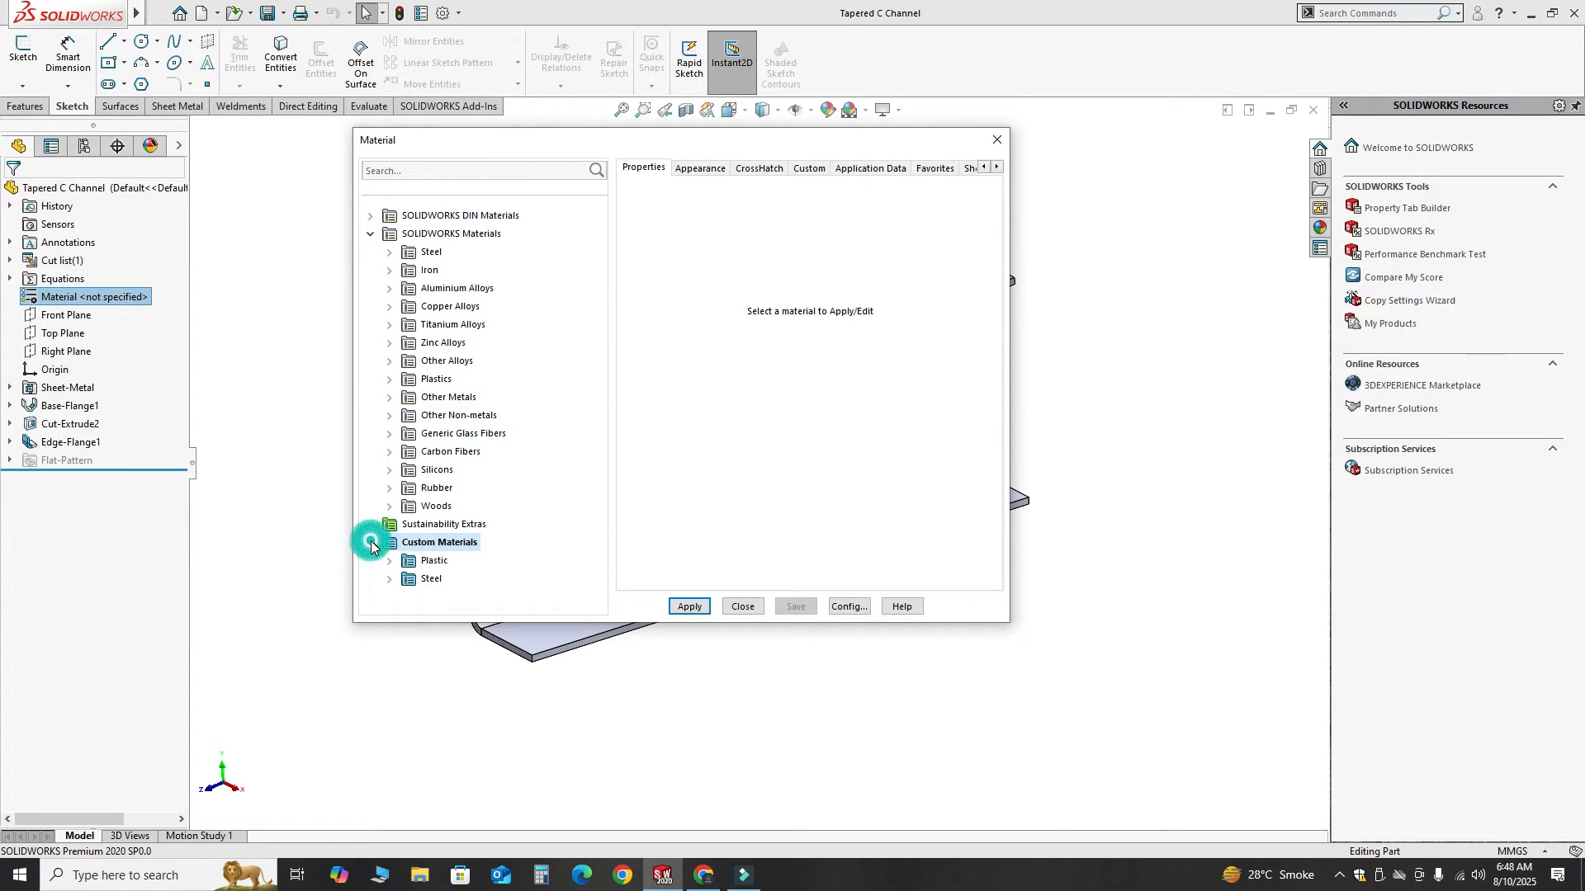
right_click(446, 547)
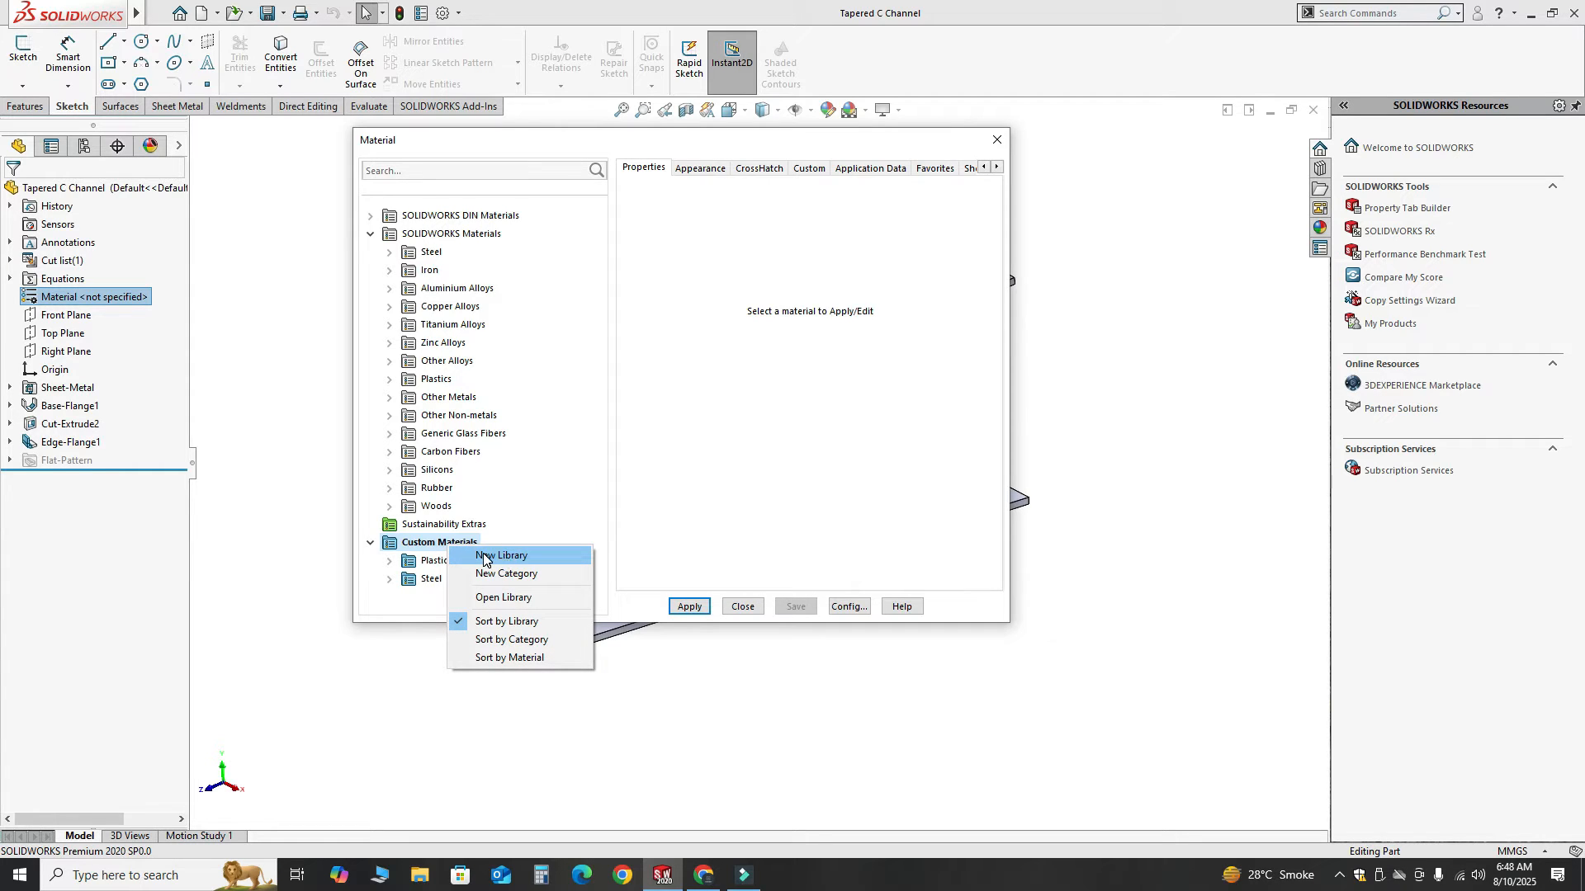
click(483, 556)
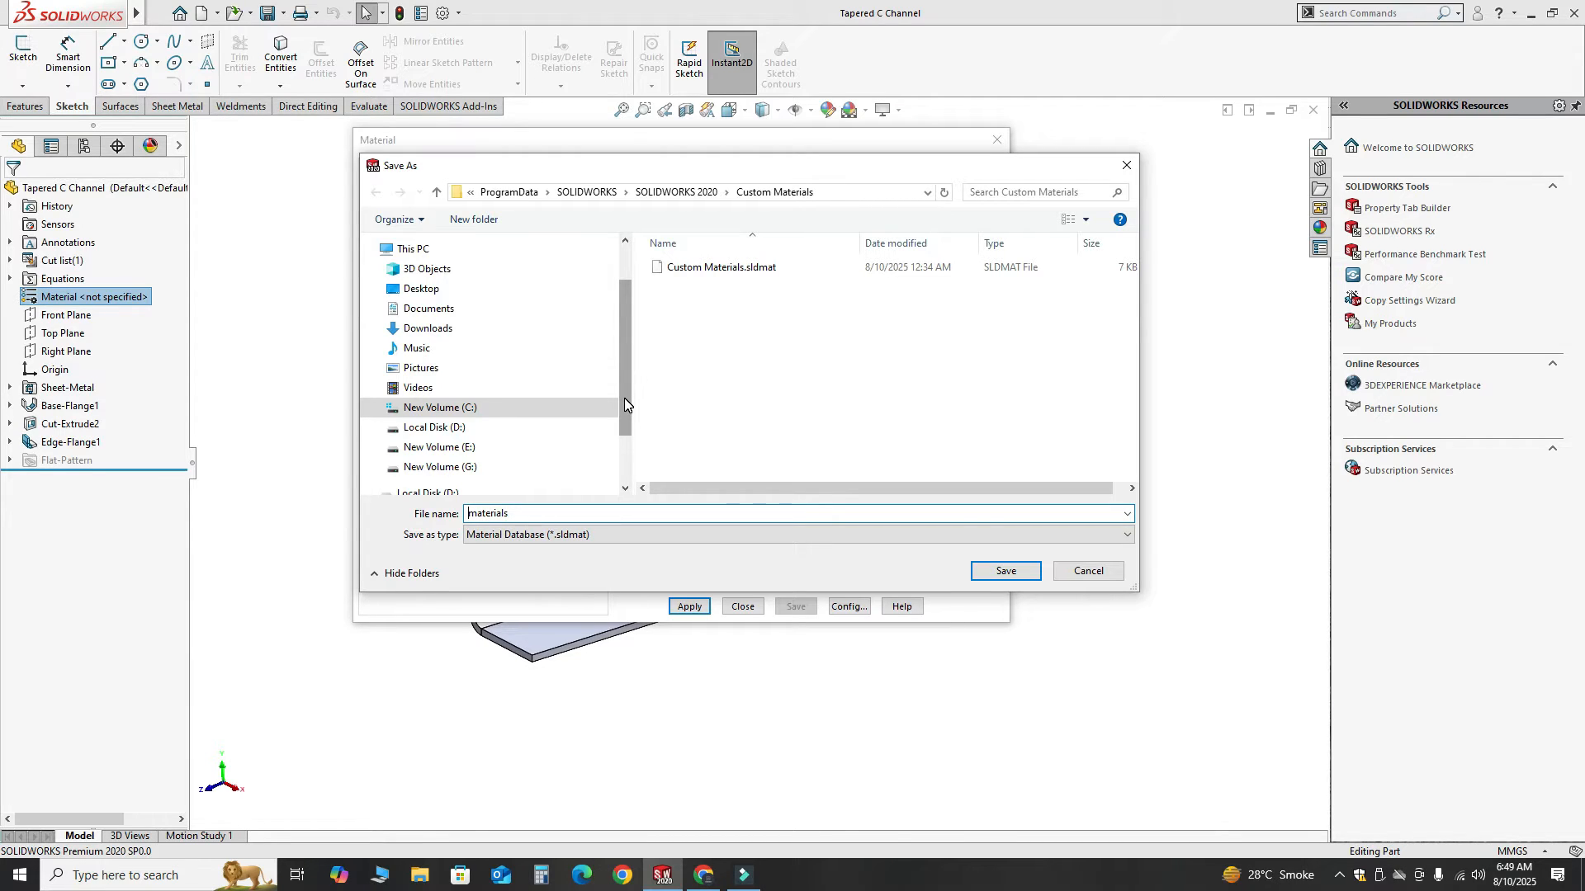
key(Home)
text(JIS)
key(Delete)
text(M)
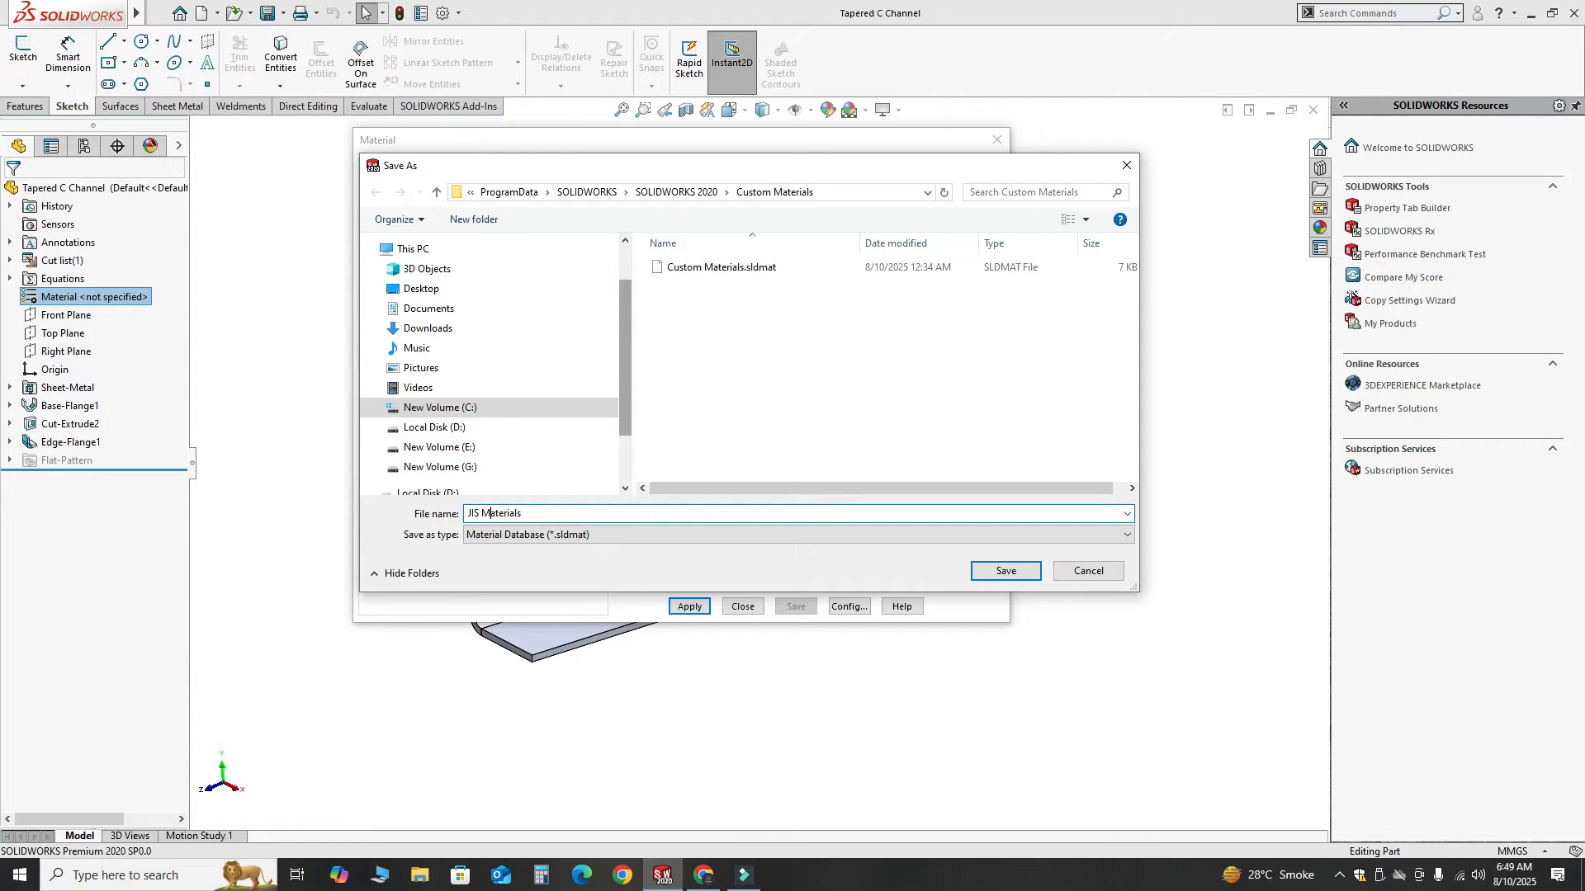
click(1003, 572)
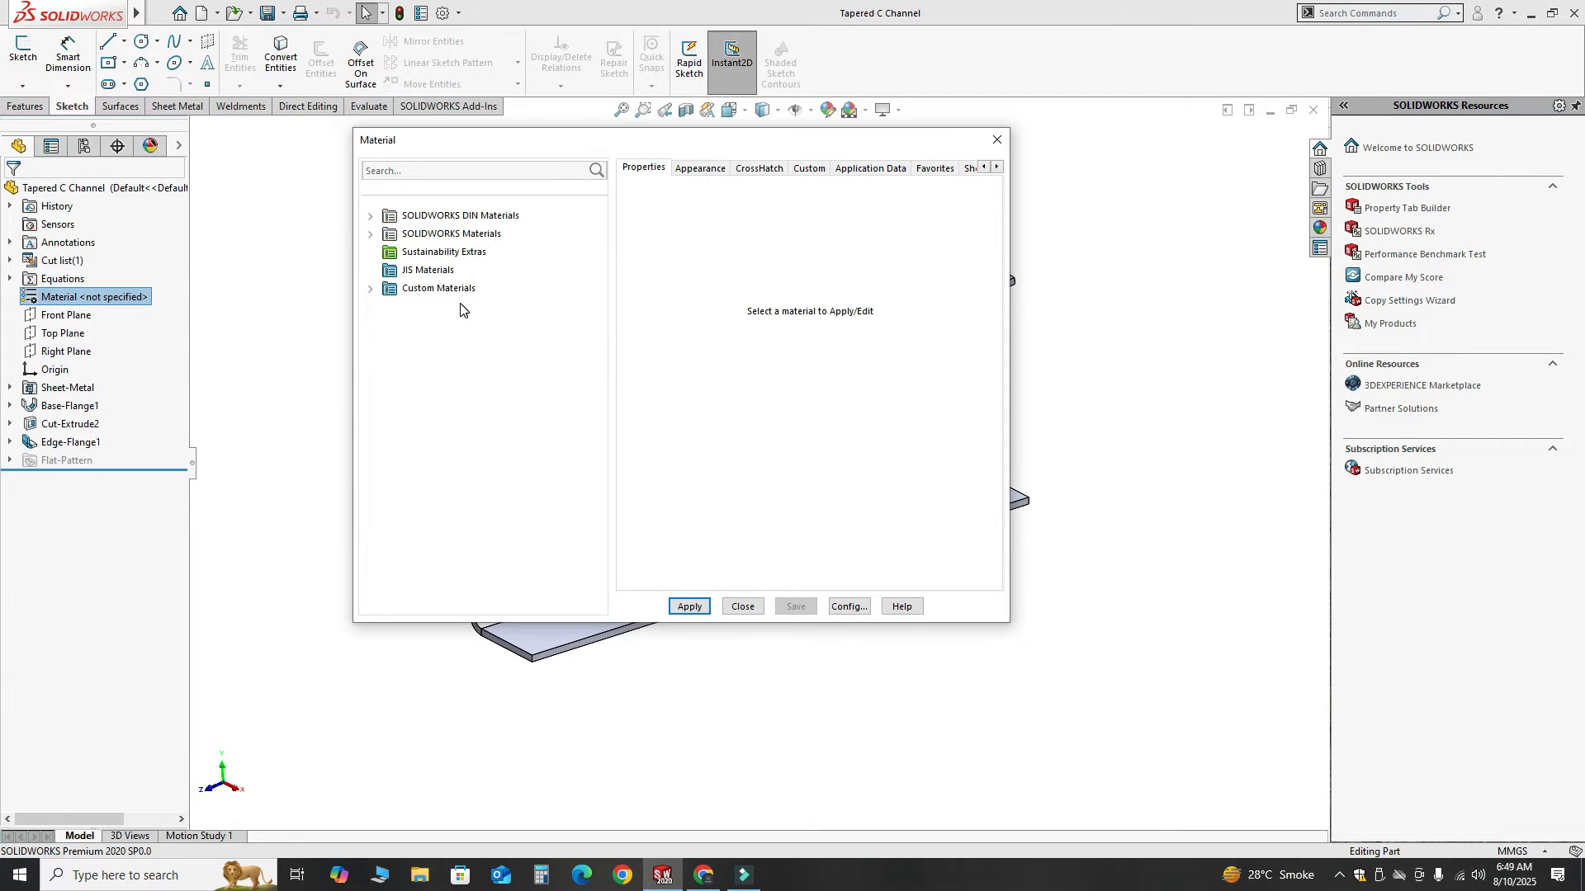
Step: Add a new category named Steel to the JIS Materials library
right_click(417, 275)
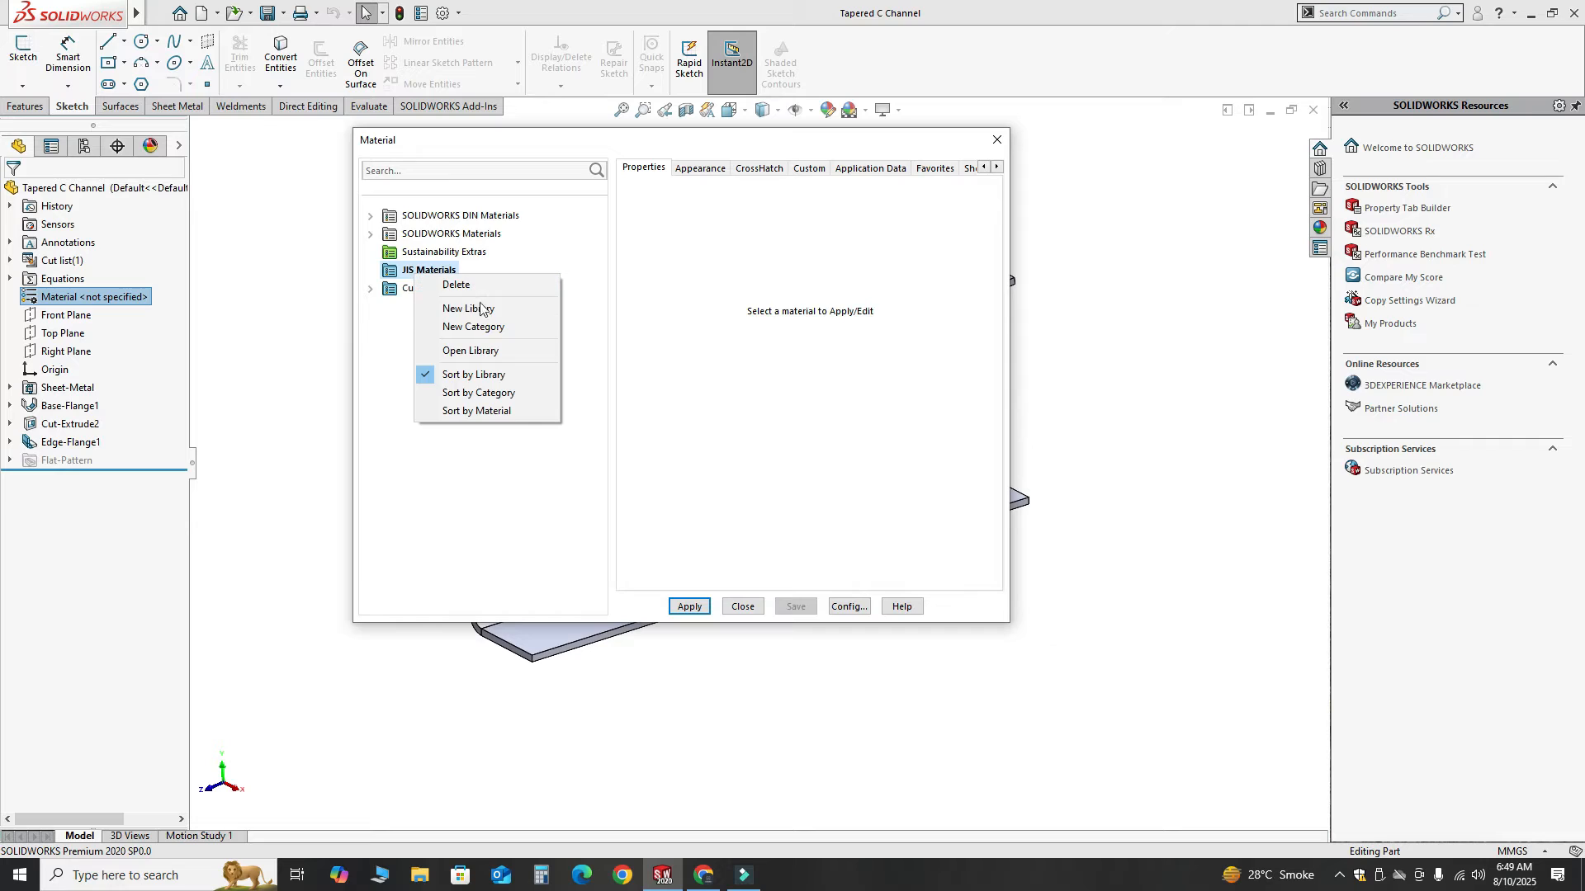
click(475, 327)
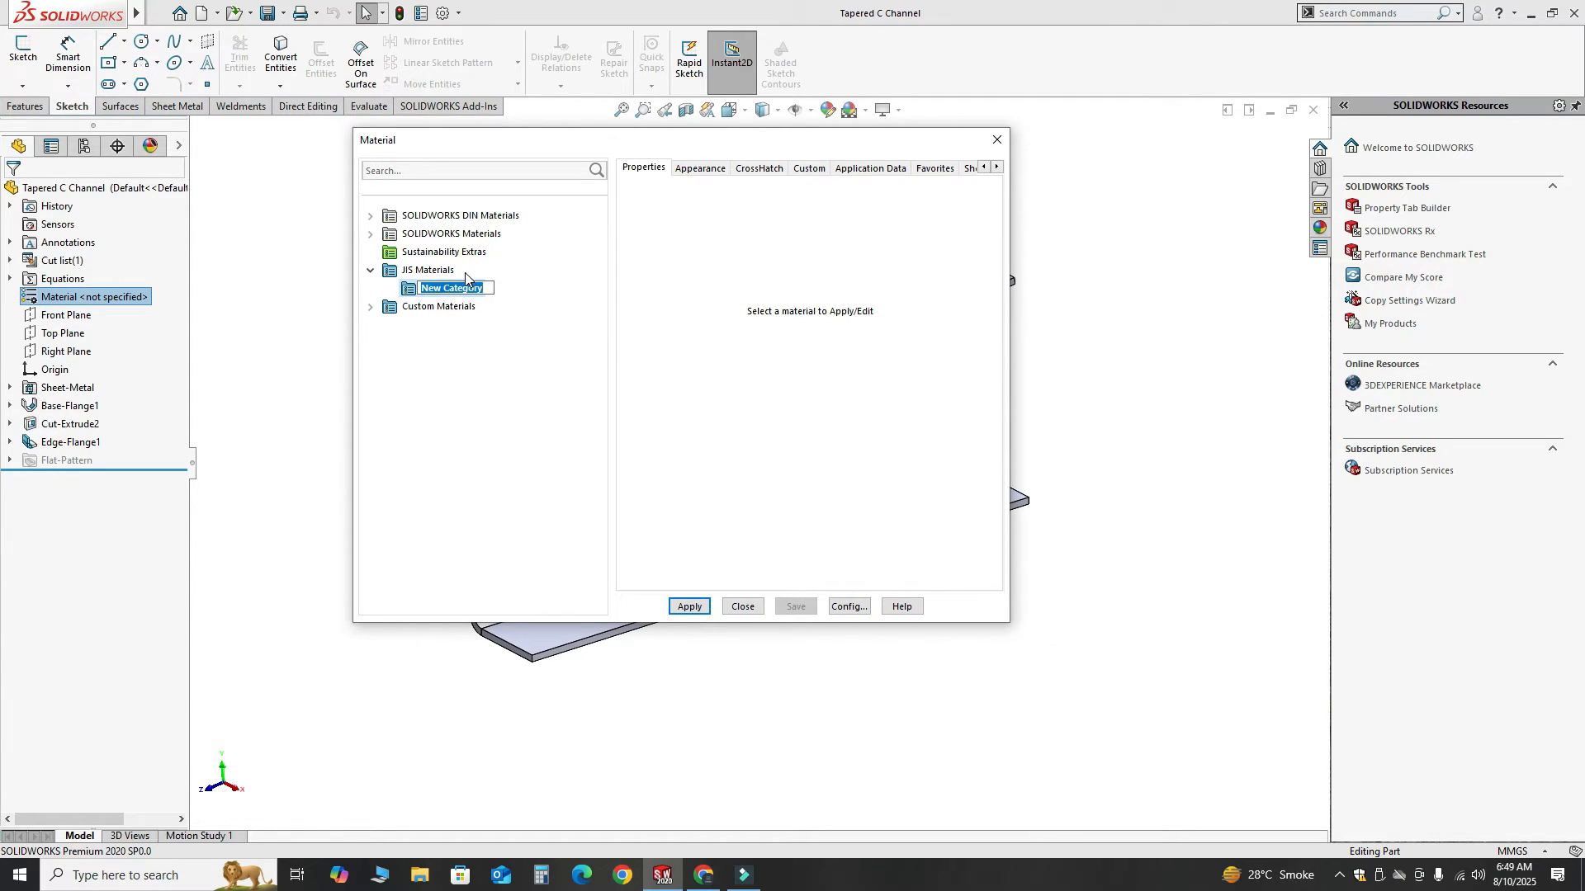
key(BackSpace)
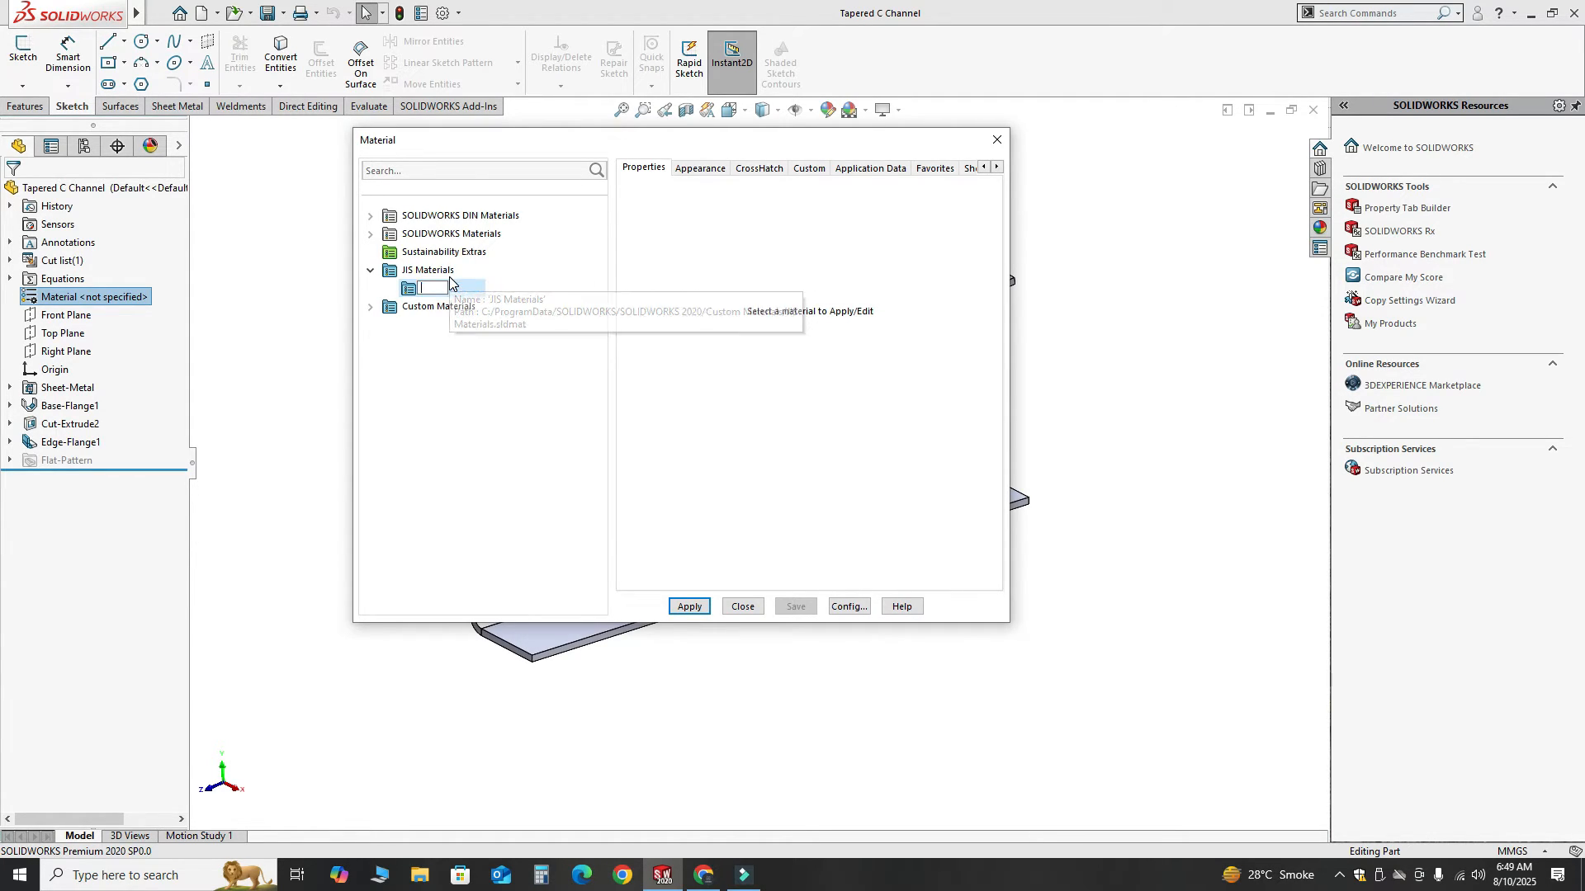
text(Steel)
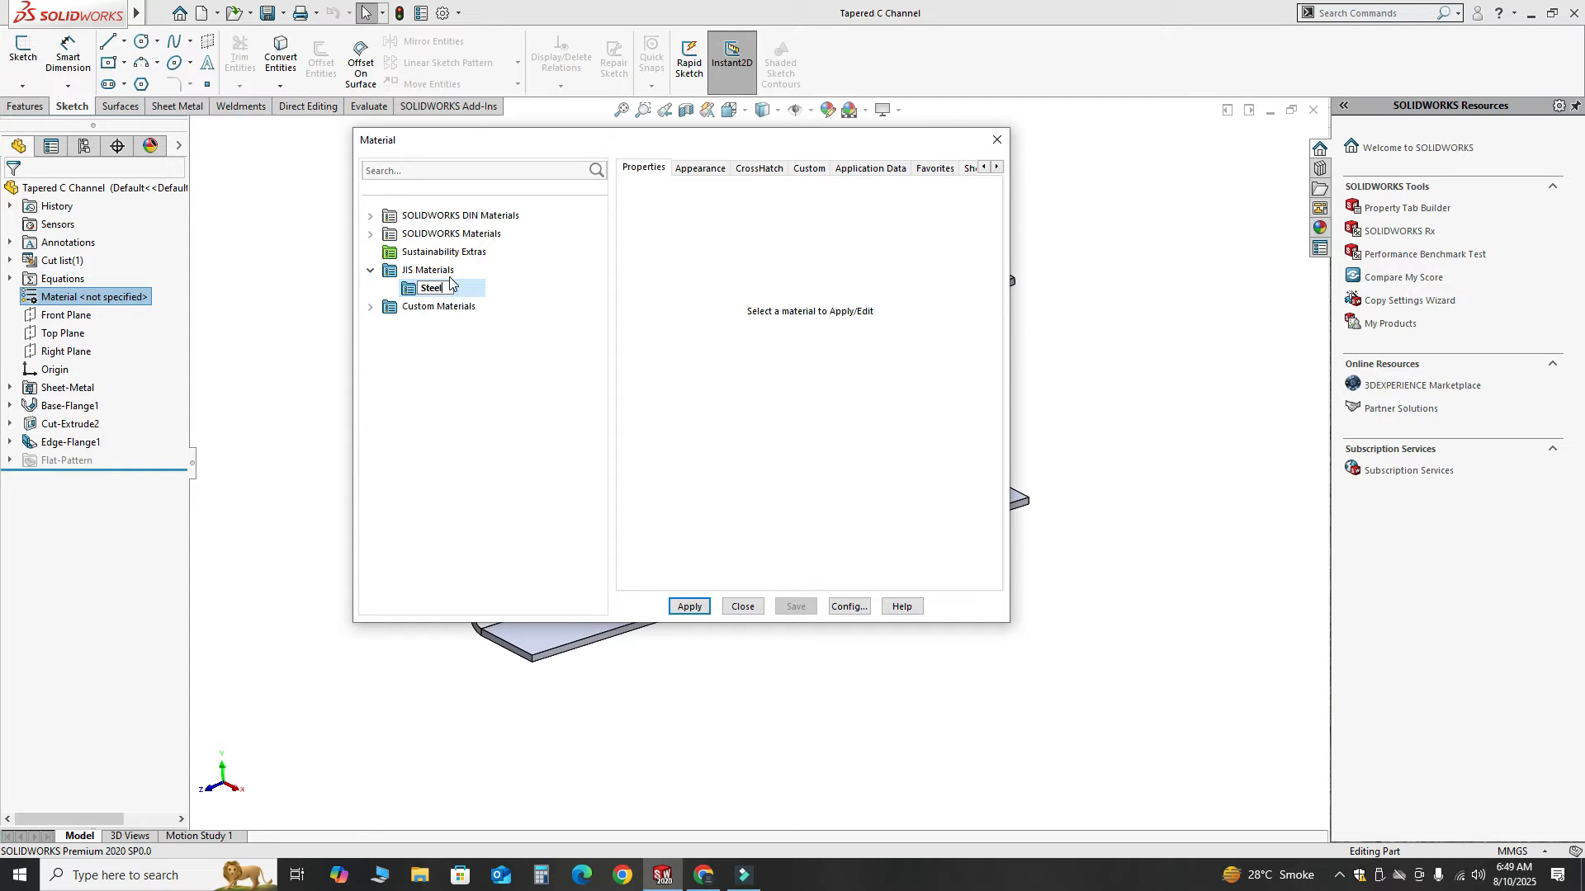
key(Return)
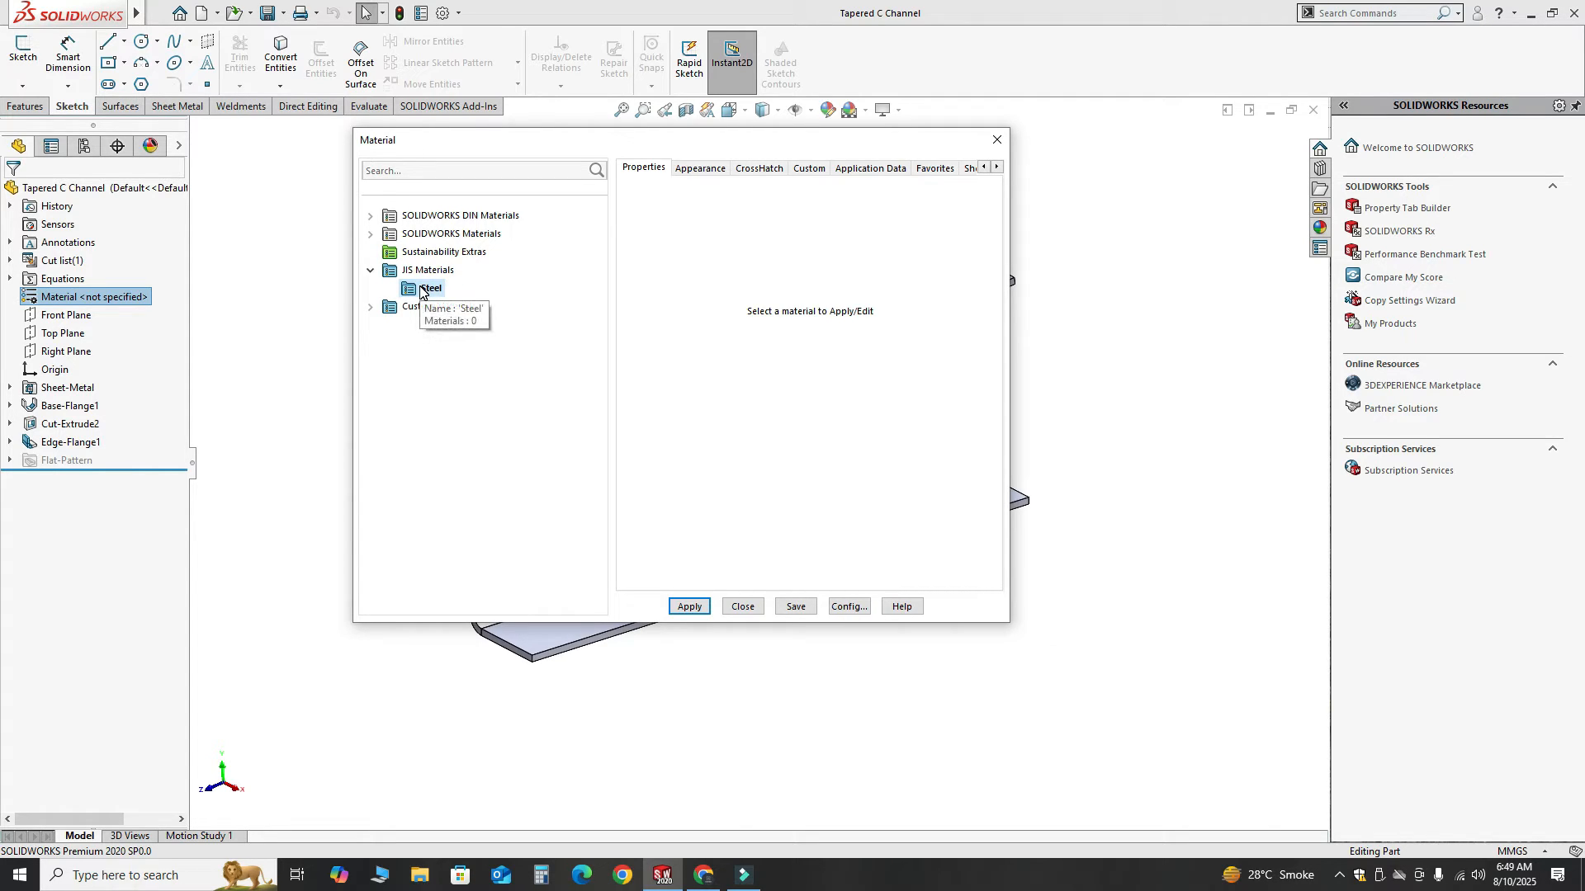
Step: Paste the copied ASTM A36 Steel into the Steel category of JIS Materials and select the pasted material
right_click(420, 290)
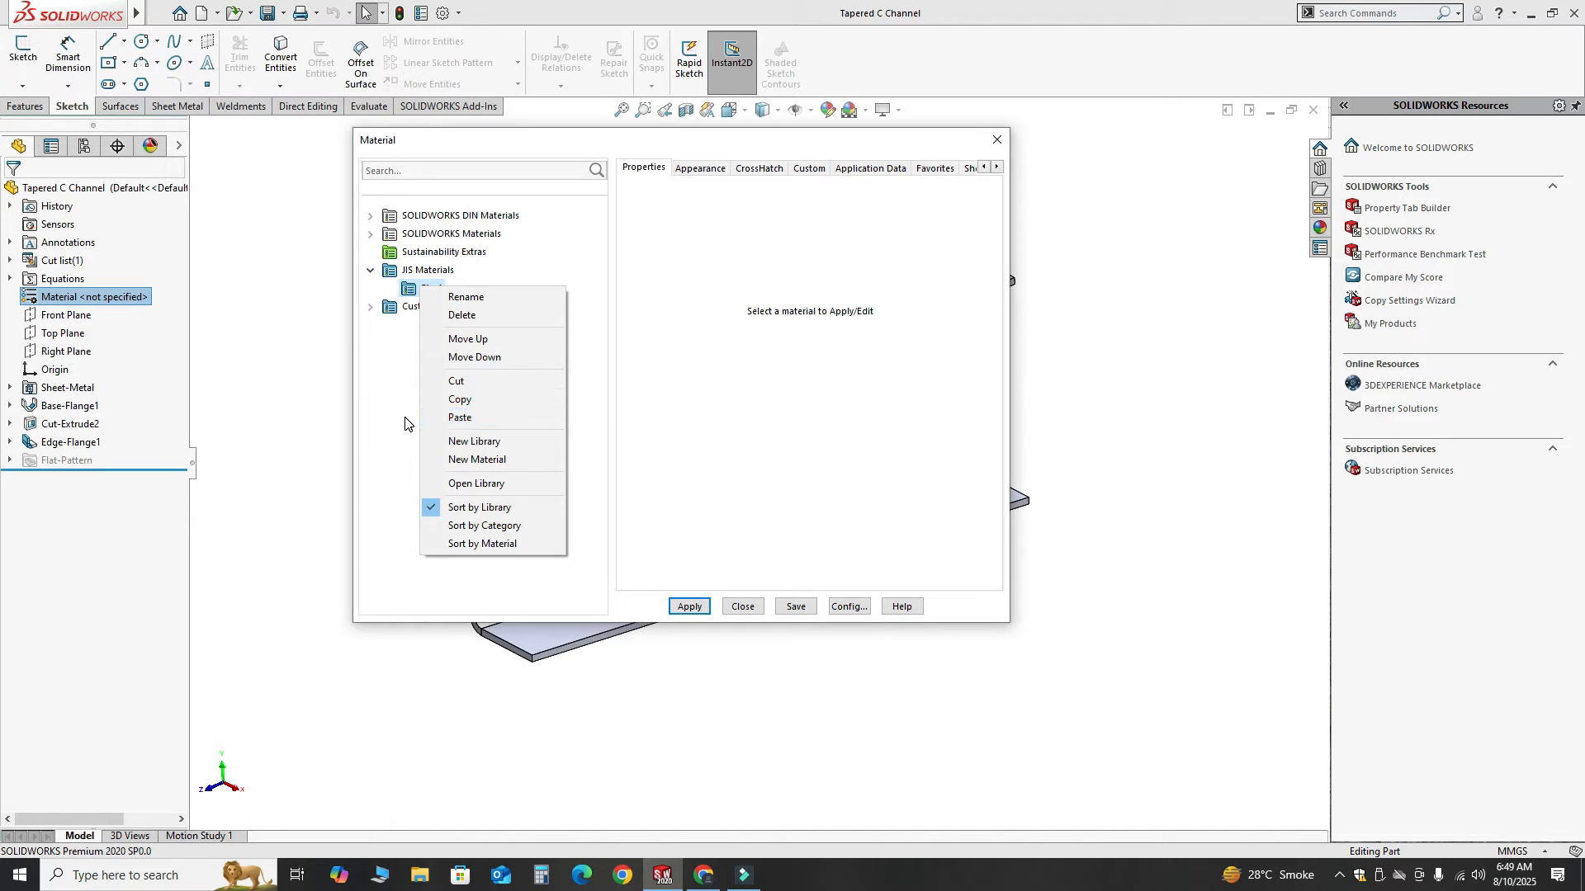
click(484, 419)
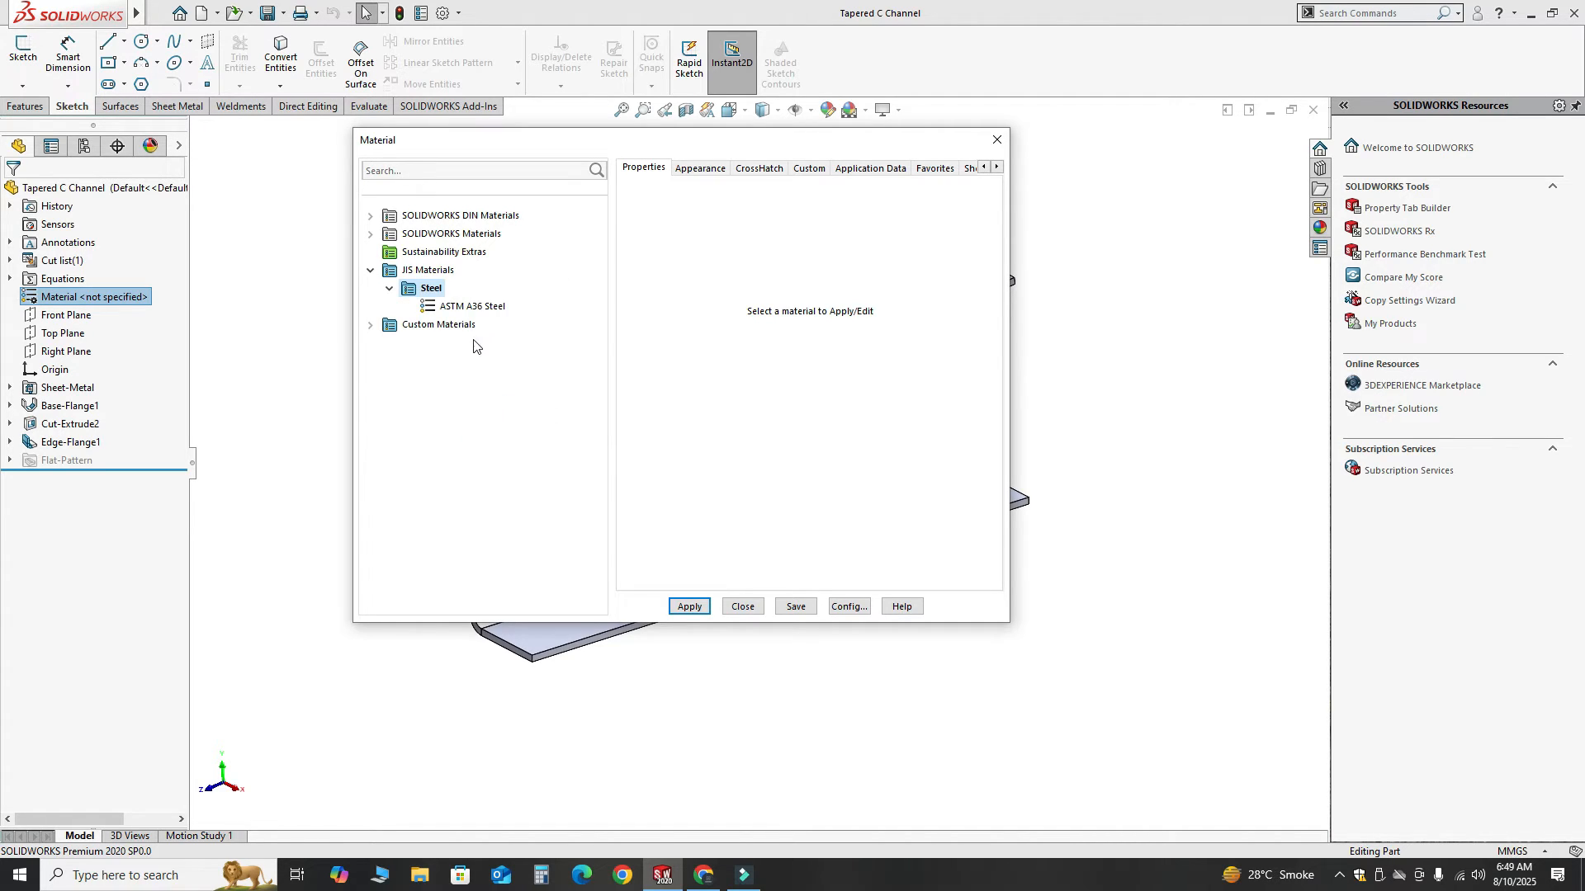
click(445, 307)
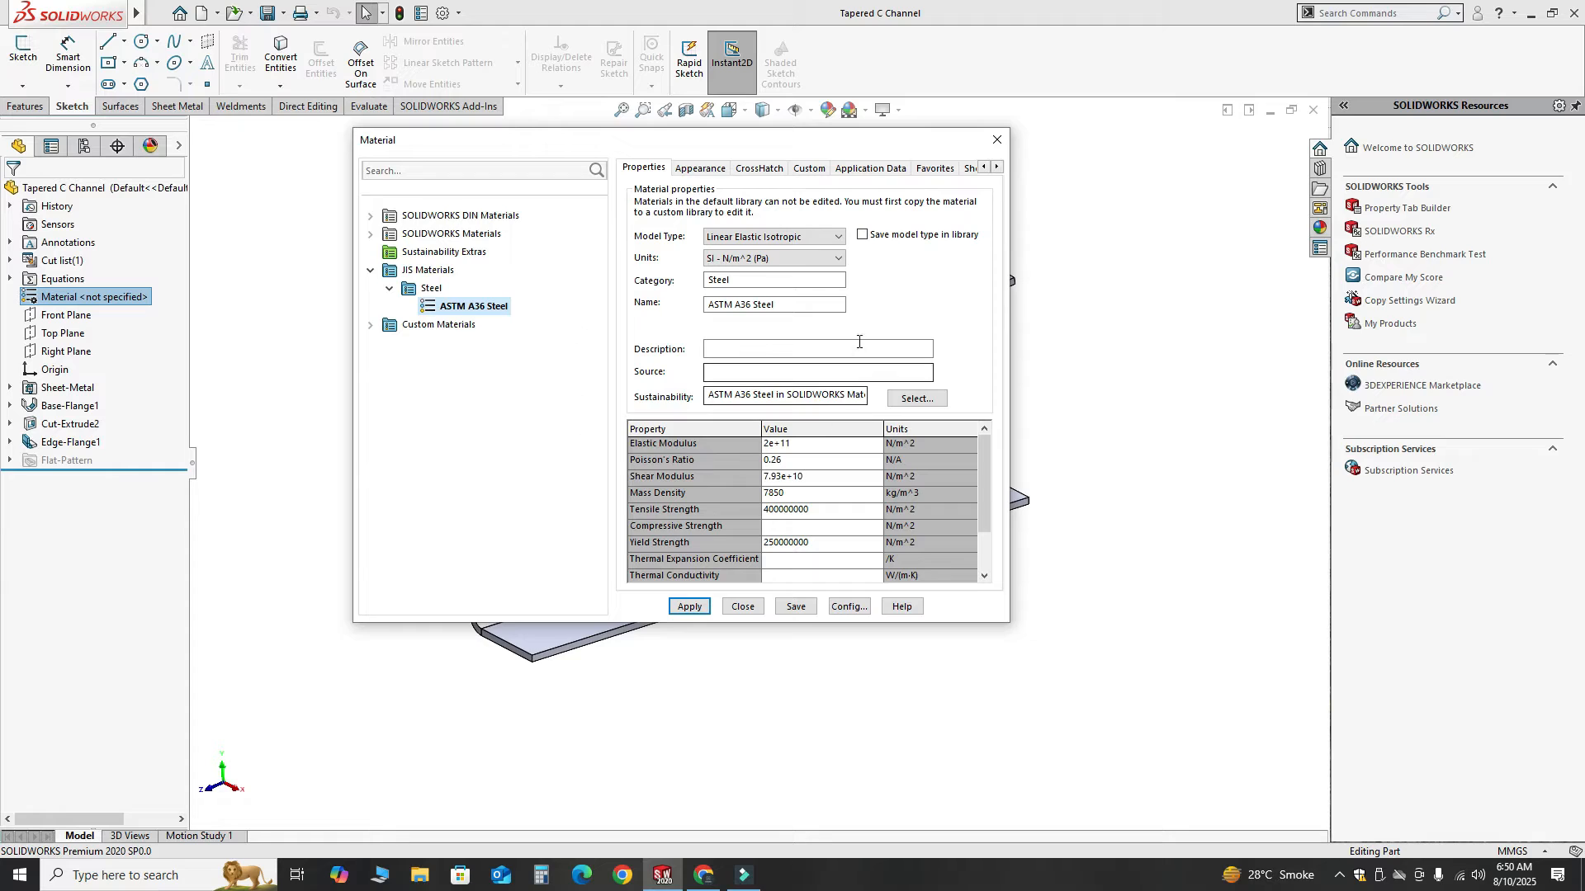
Step: Rename the pasted ASTM A36 Steel material in JIS Materials as SAPH540
right_click(479, 308)
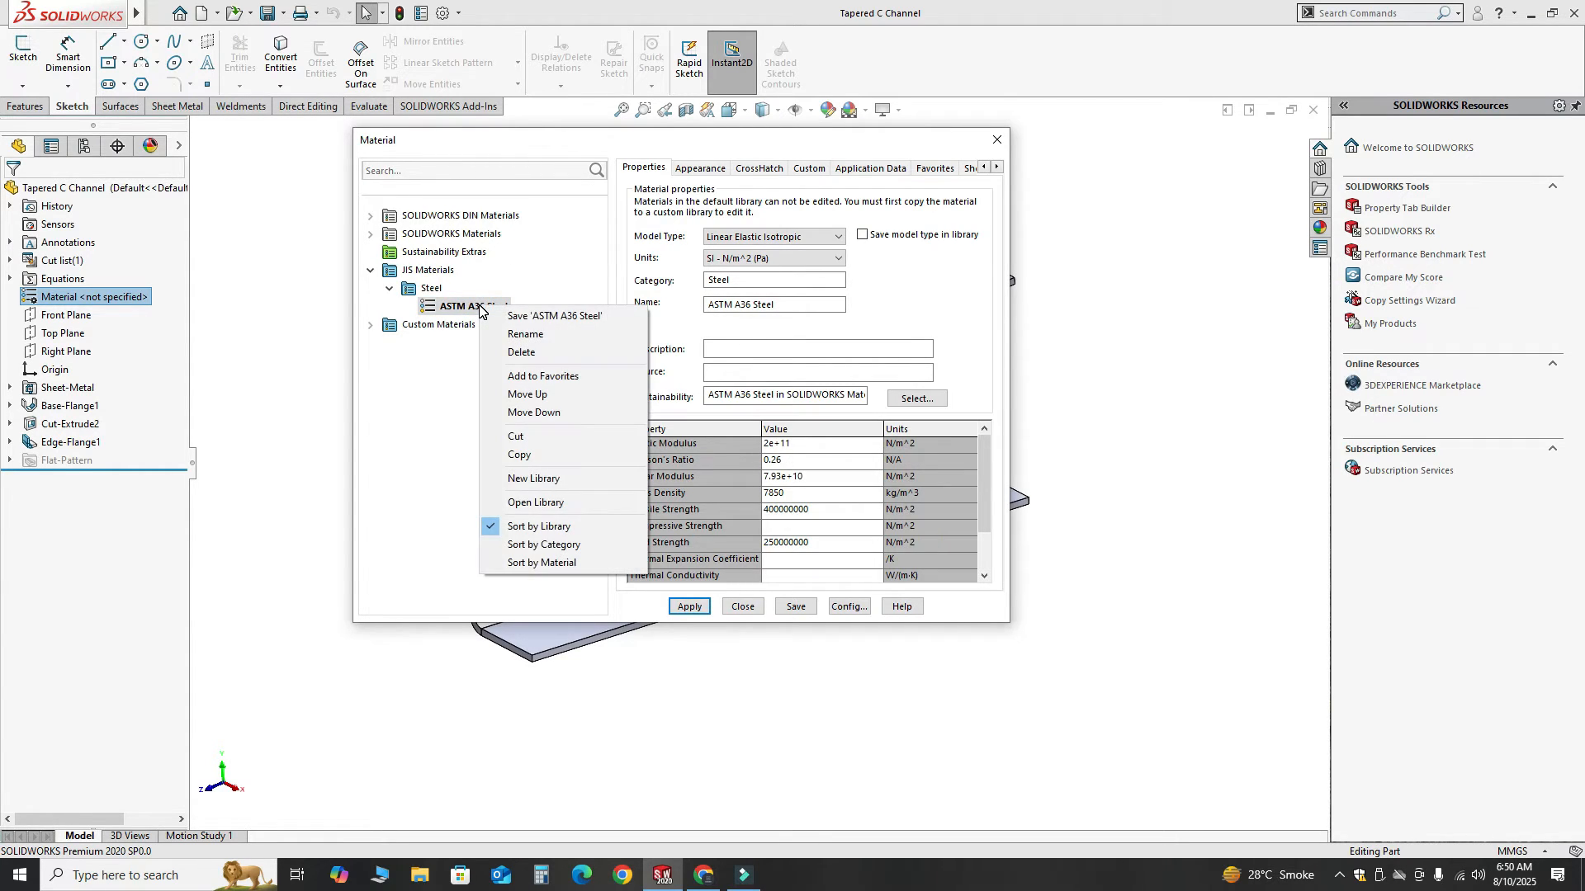
click(561, 335)
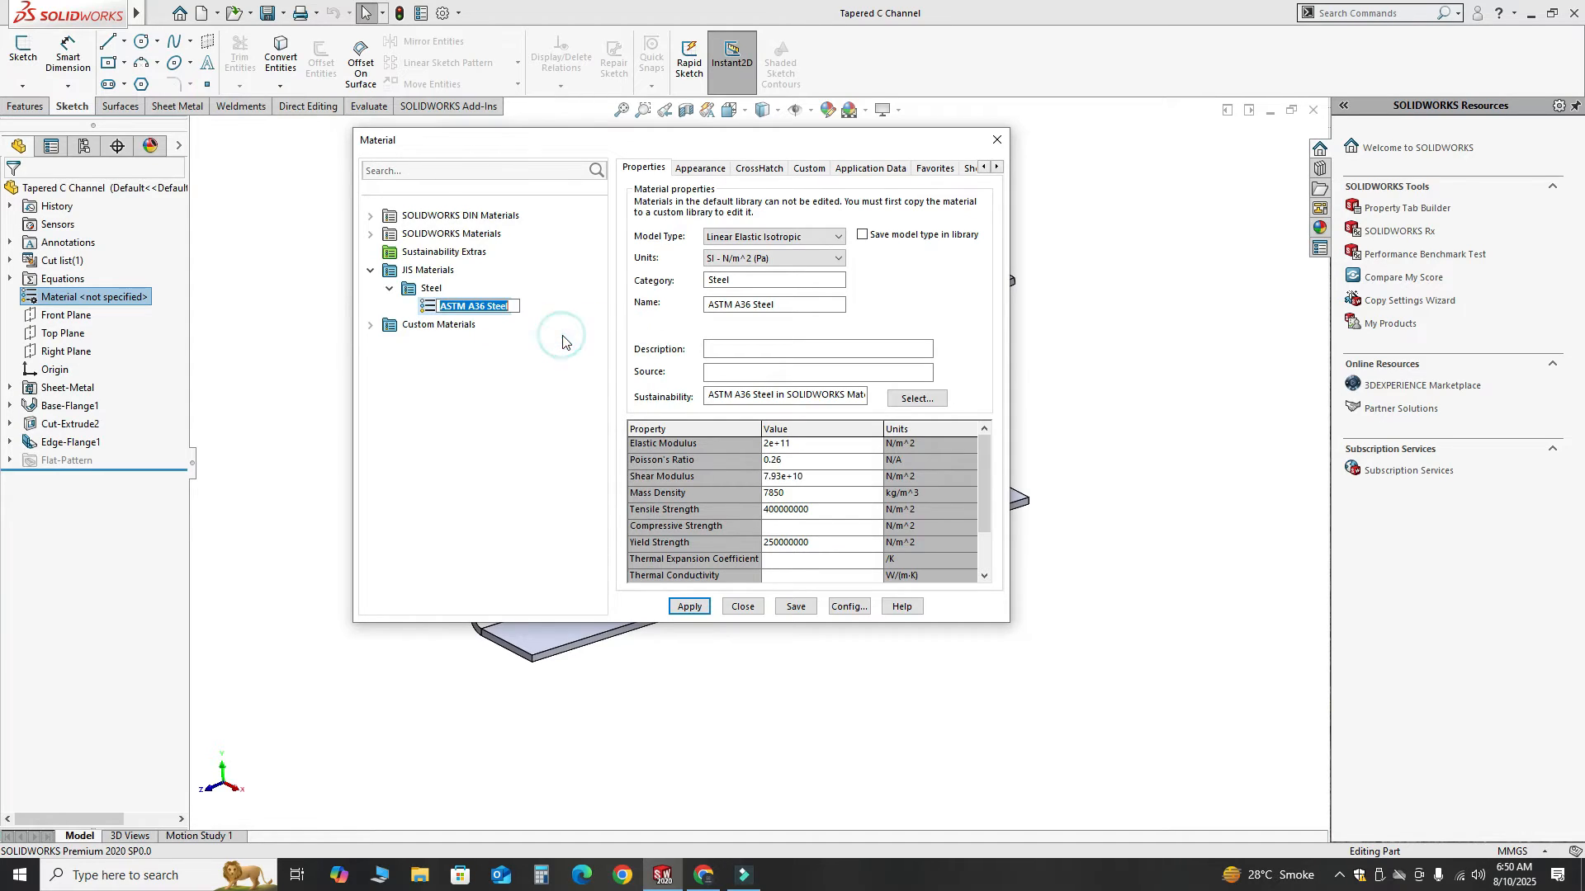
key(BackSpace)
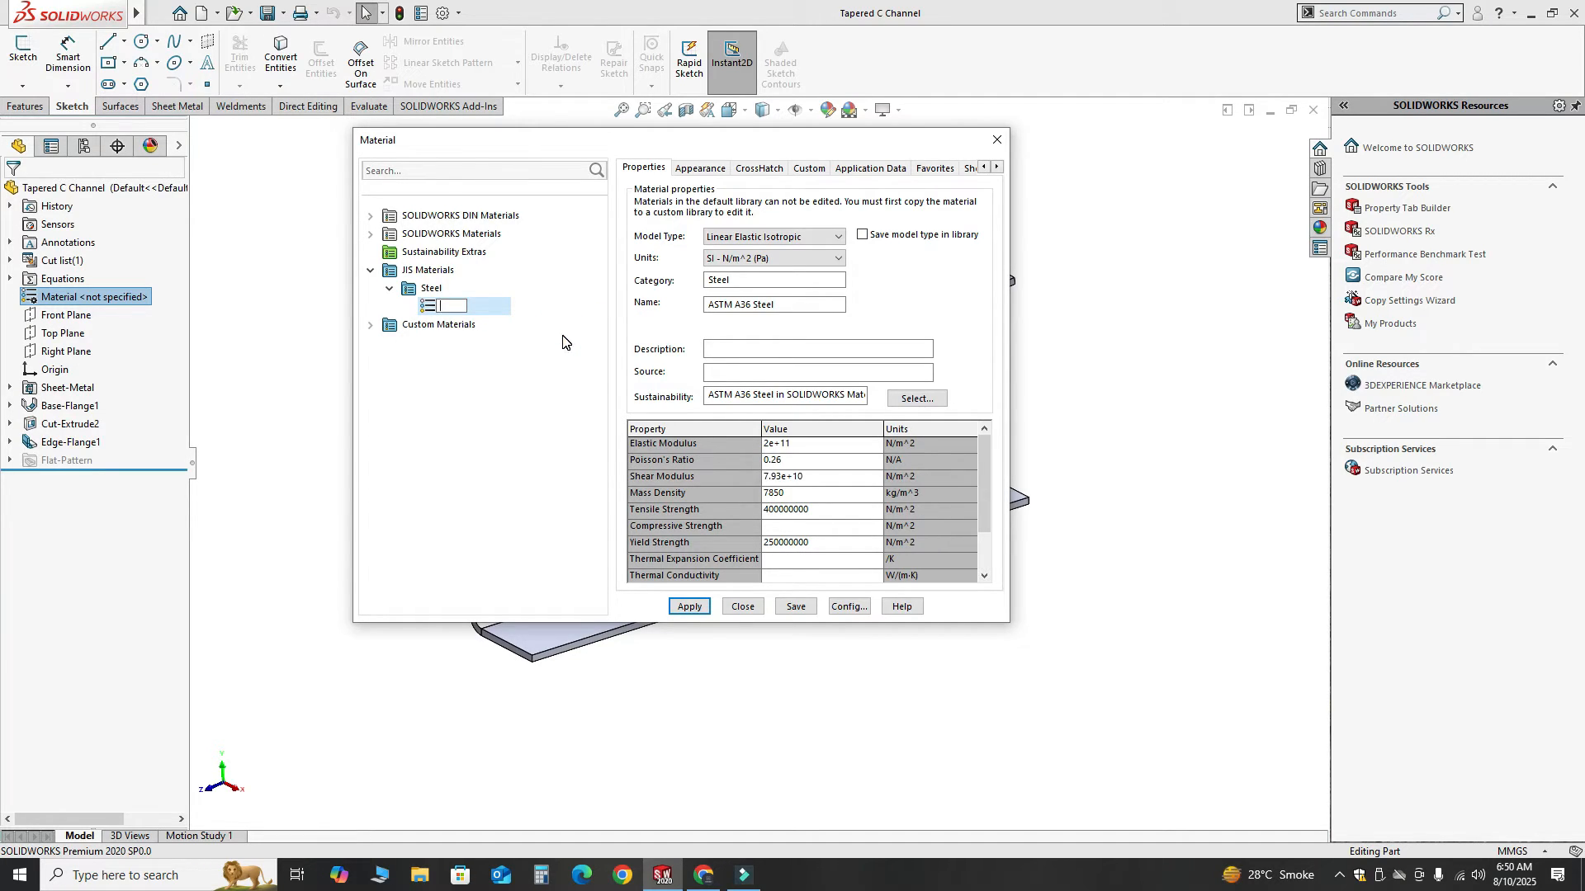
text(SAPH540)
key(Return)
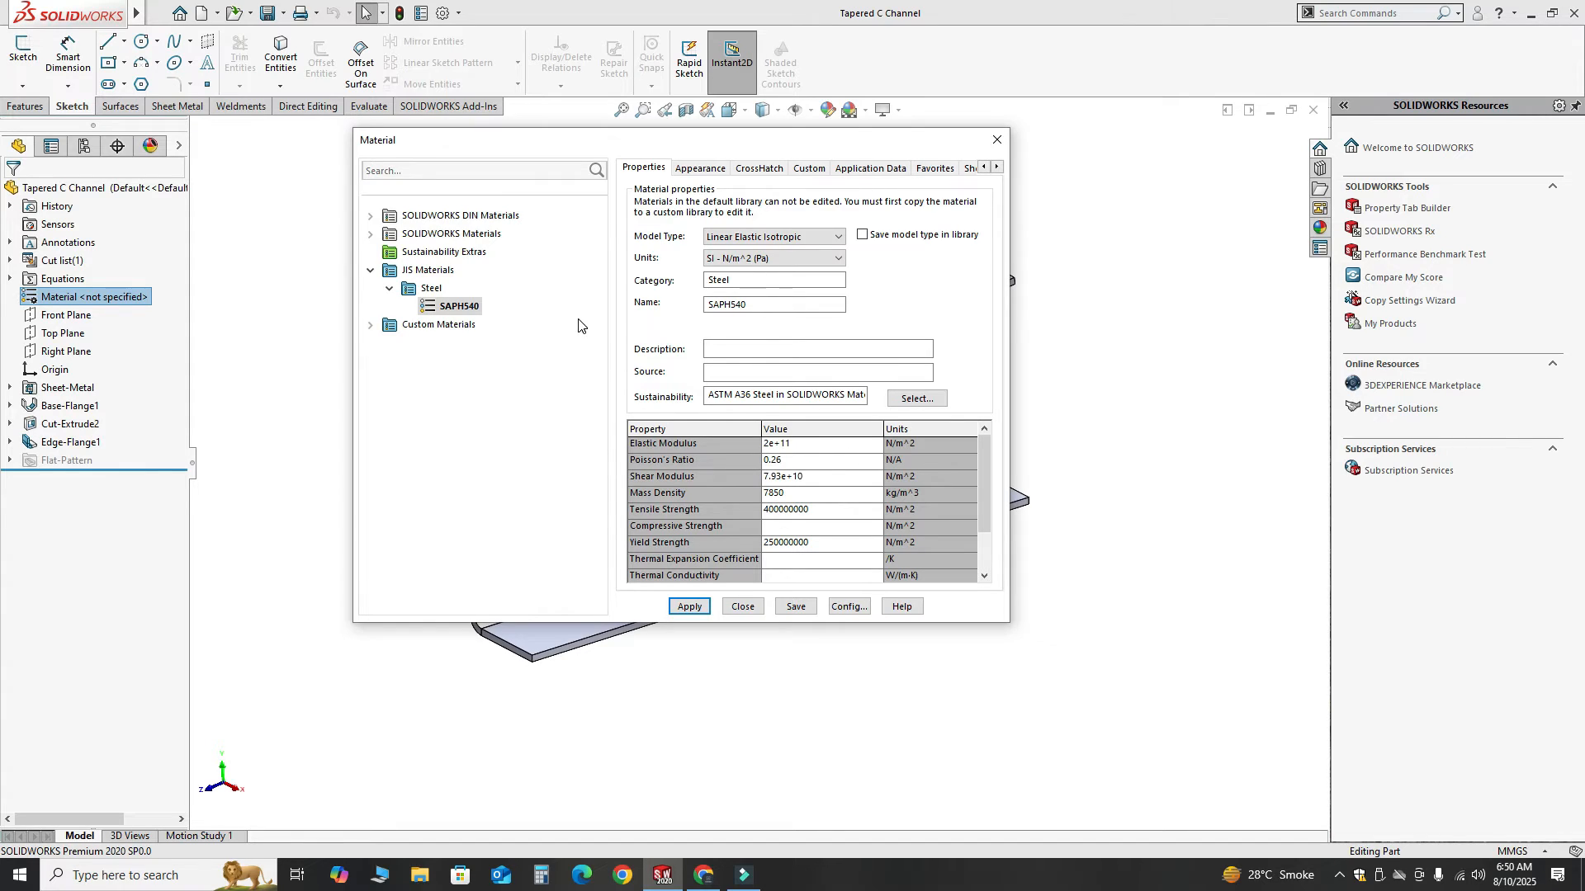
click(815, 447)
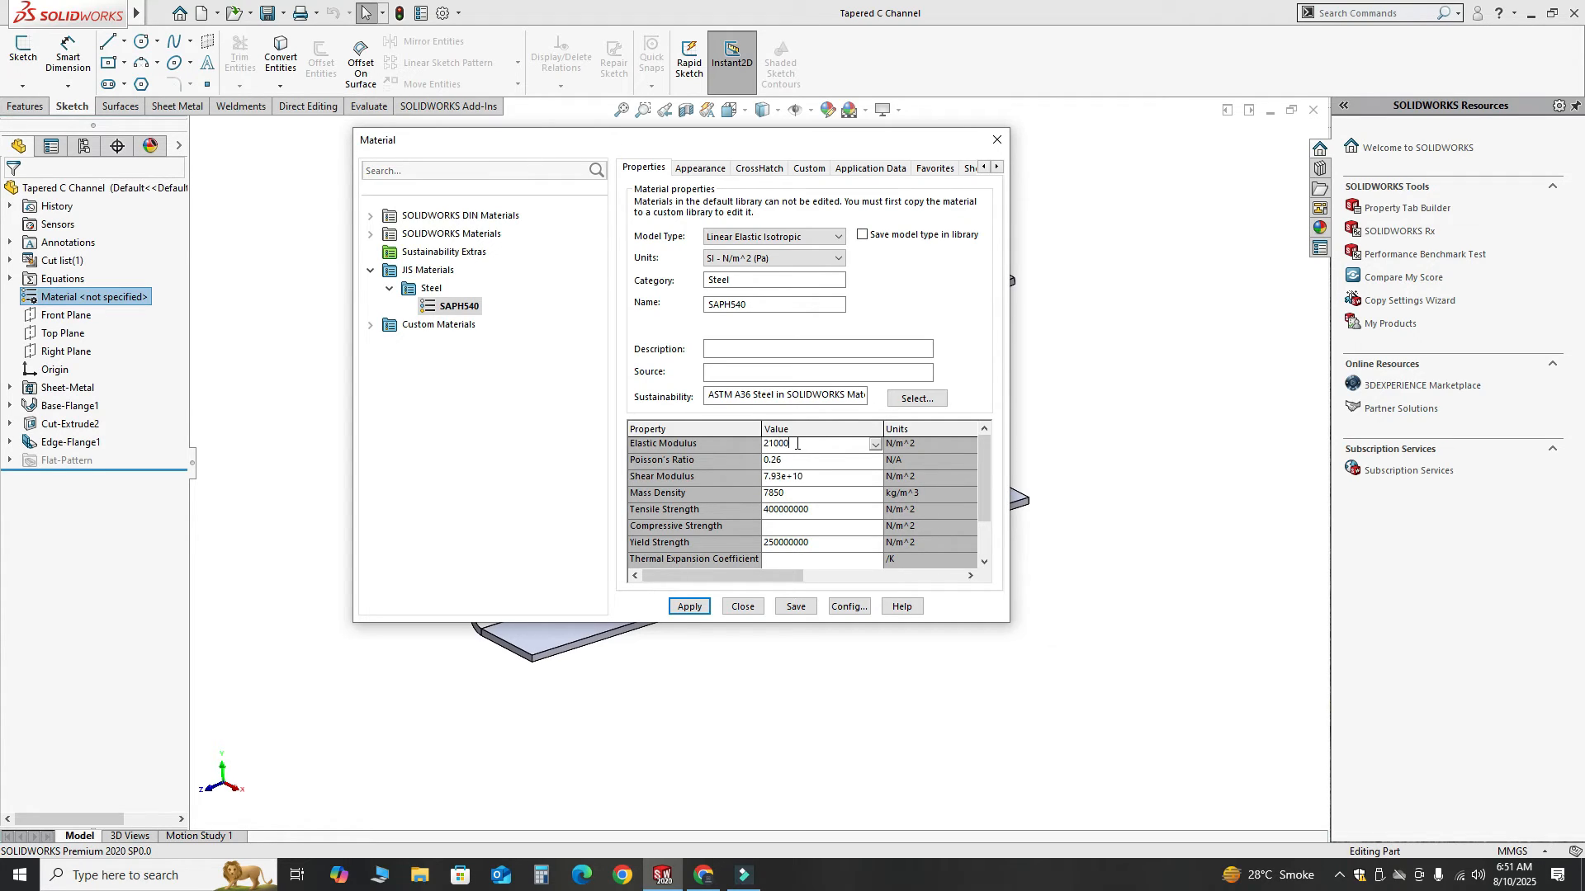
text(21000000000)
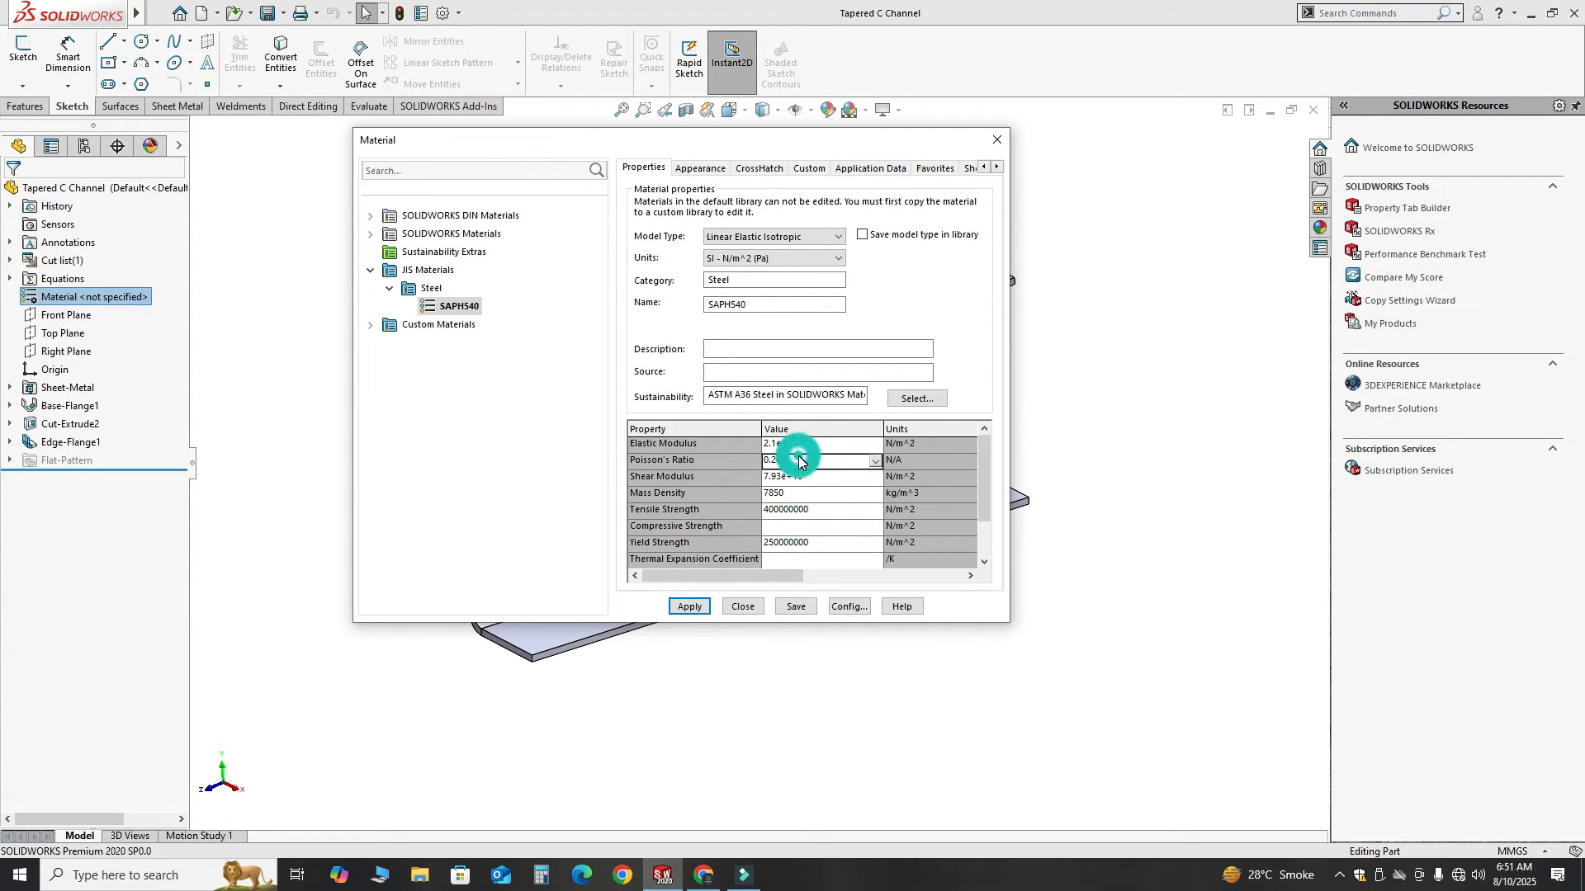
Step: Set the Poisson's ratio of SAPH540 to 0.27 and its shear modulus to 82.7 N/m^2
click(799, 460)
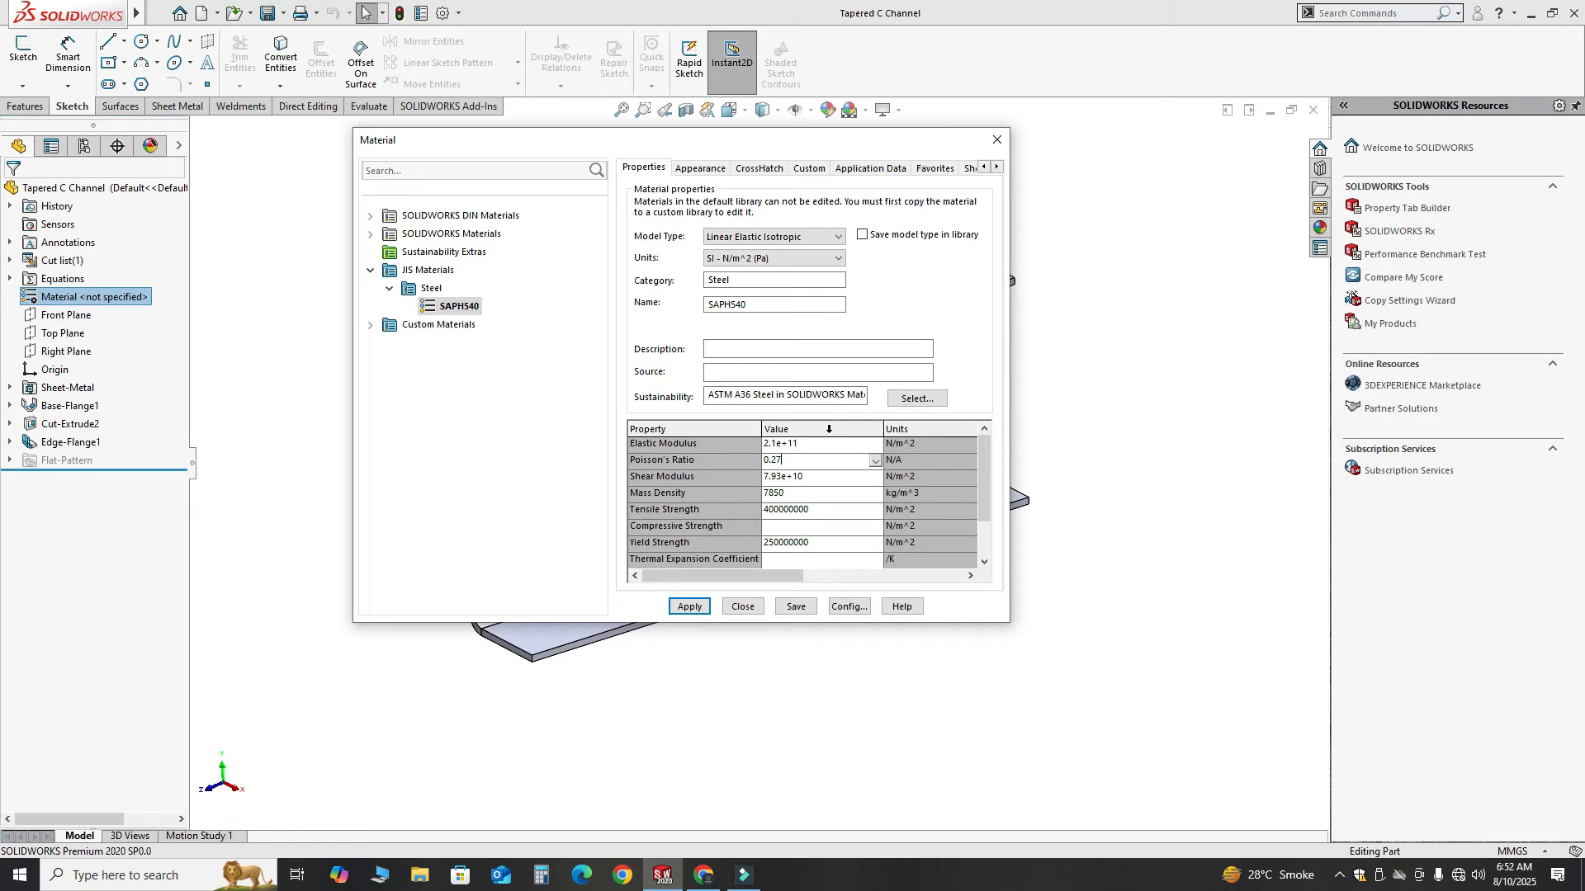
click(819, 468)
click(819, 475)
click(811, 472)
click(811, 472)
key(BackSpace)
text(82.7000000)
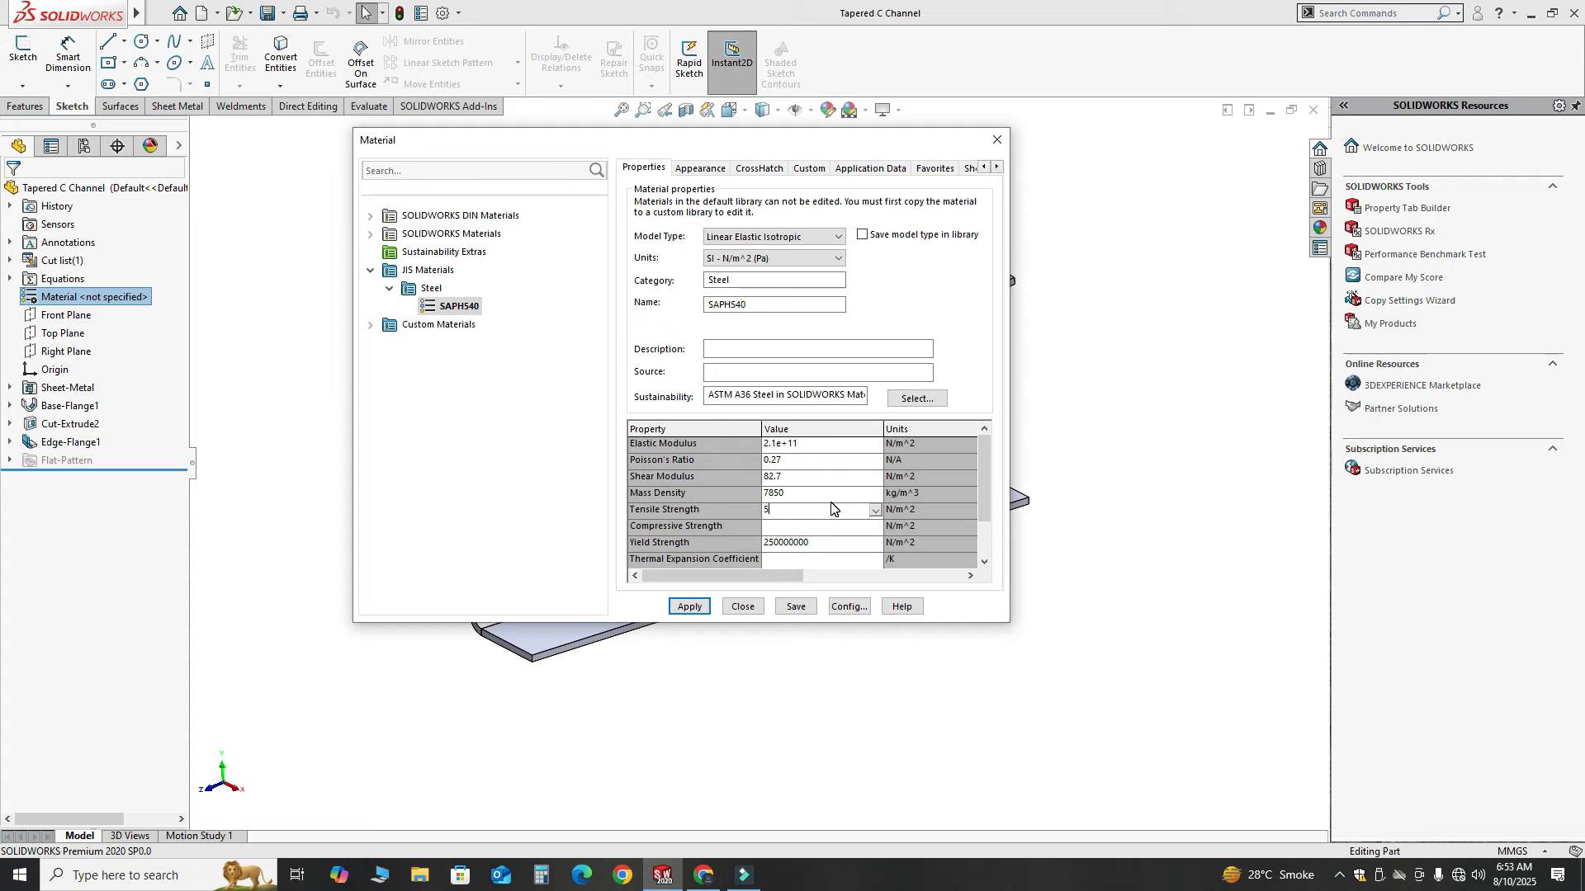
Step: Set the tensile strength of SAPH540 to 540000000 N/m^2 and its yield strength to 355000000 N/m^2
text(540000000)
click(820, 544)
double_click(815, 542)
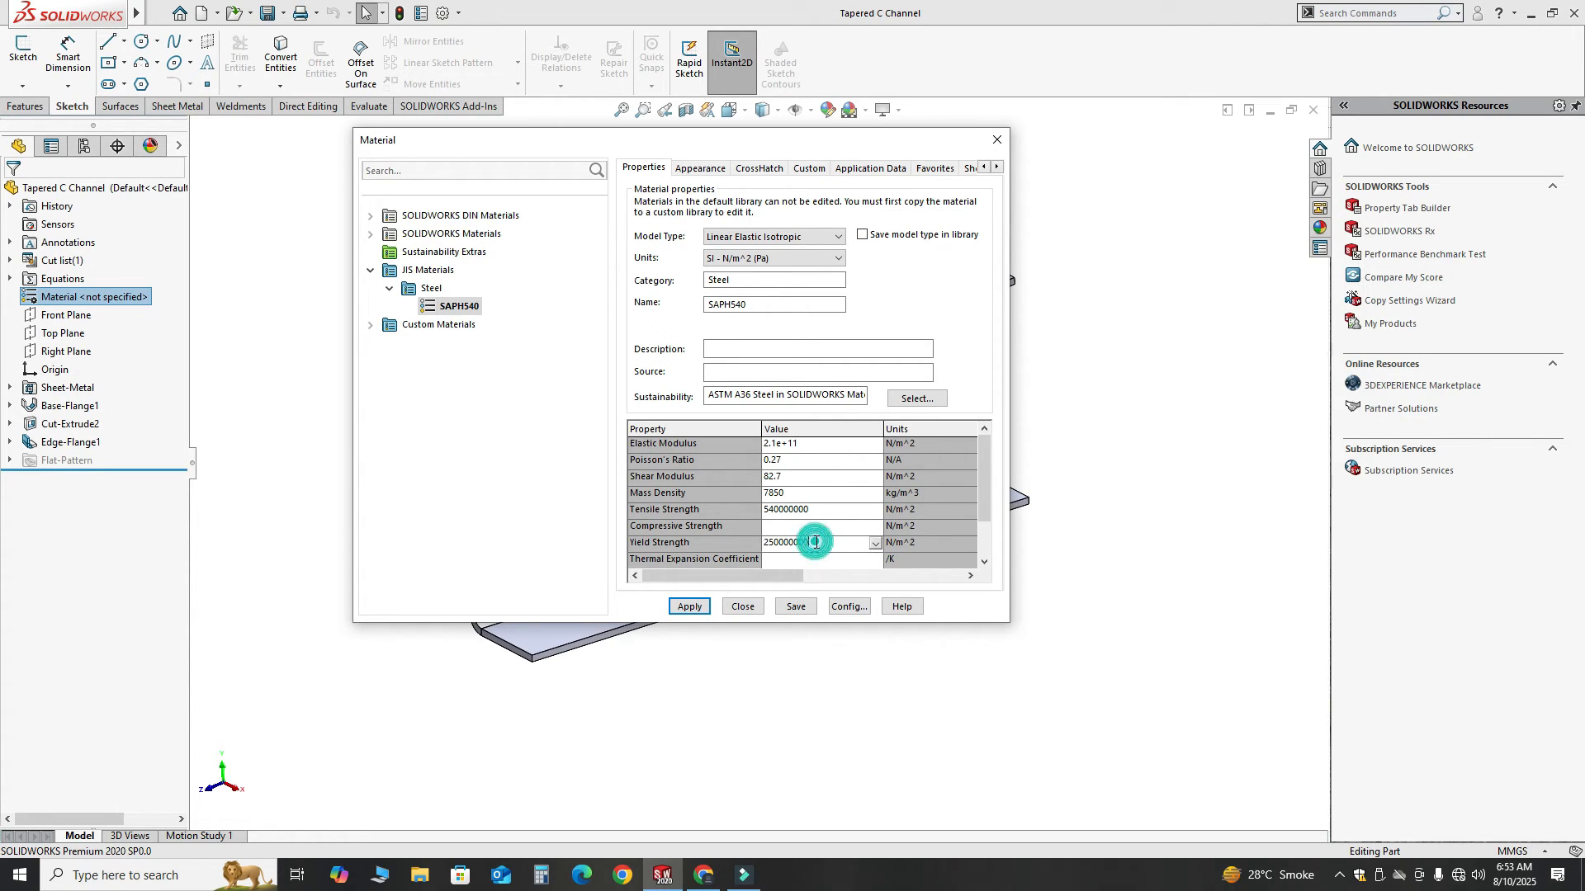
key(BackSpace)
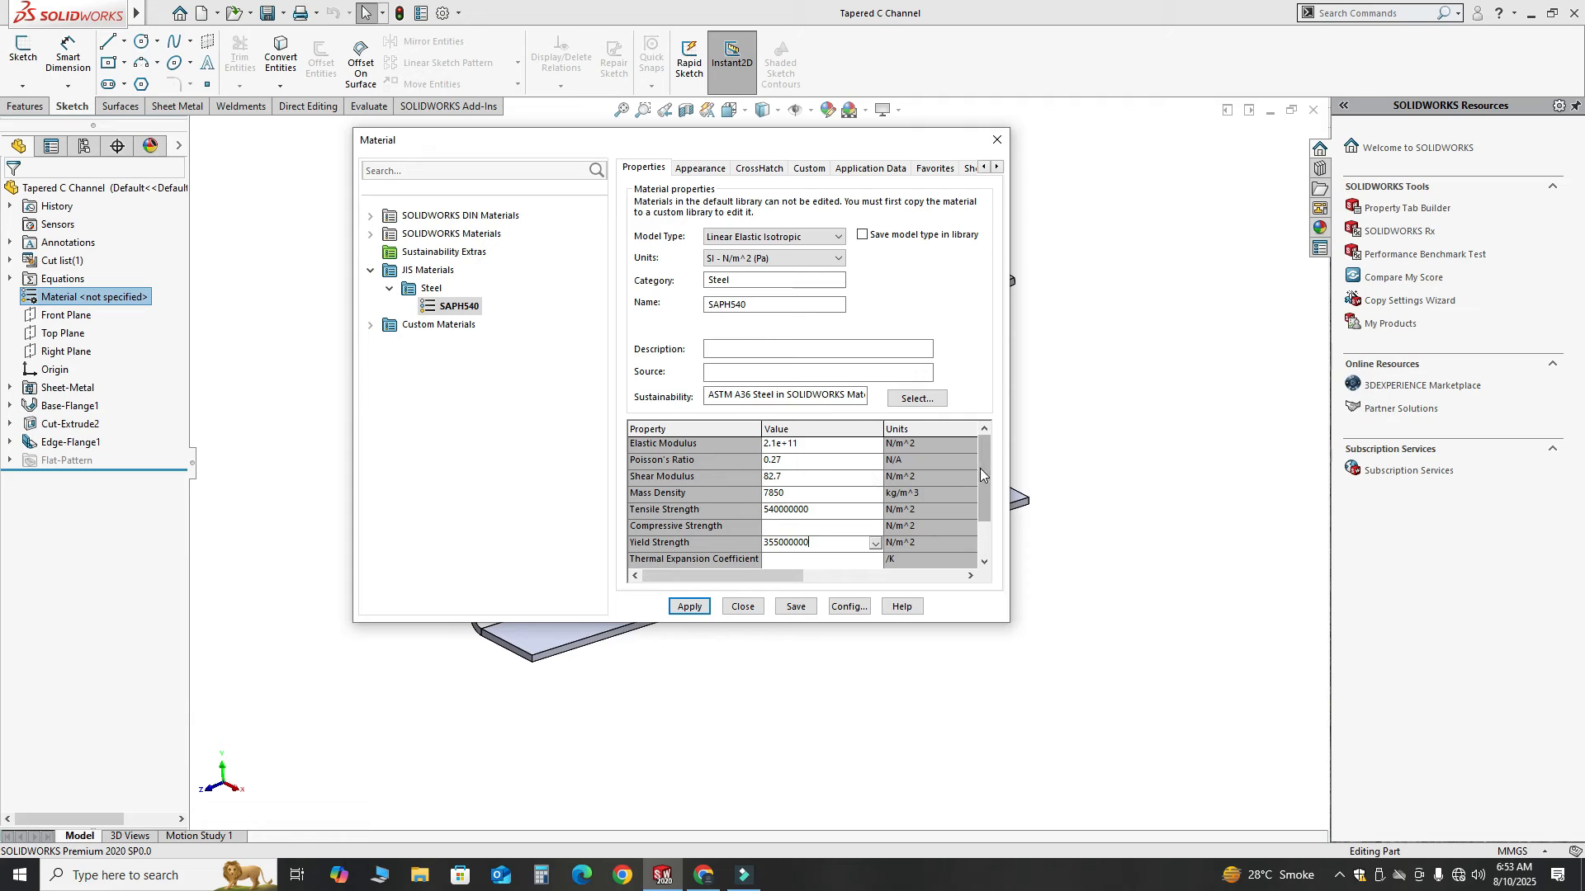
Step: Save the edited SAPH540 properties and apply the material to the Tapered C Channel part
scroll(984, 468, down, 1)
scroll(988, 532, up, 1)
click(797, 607)
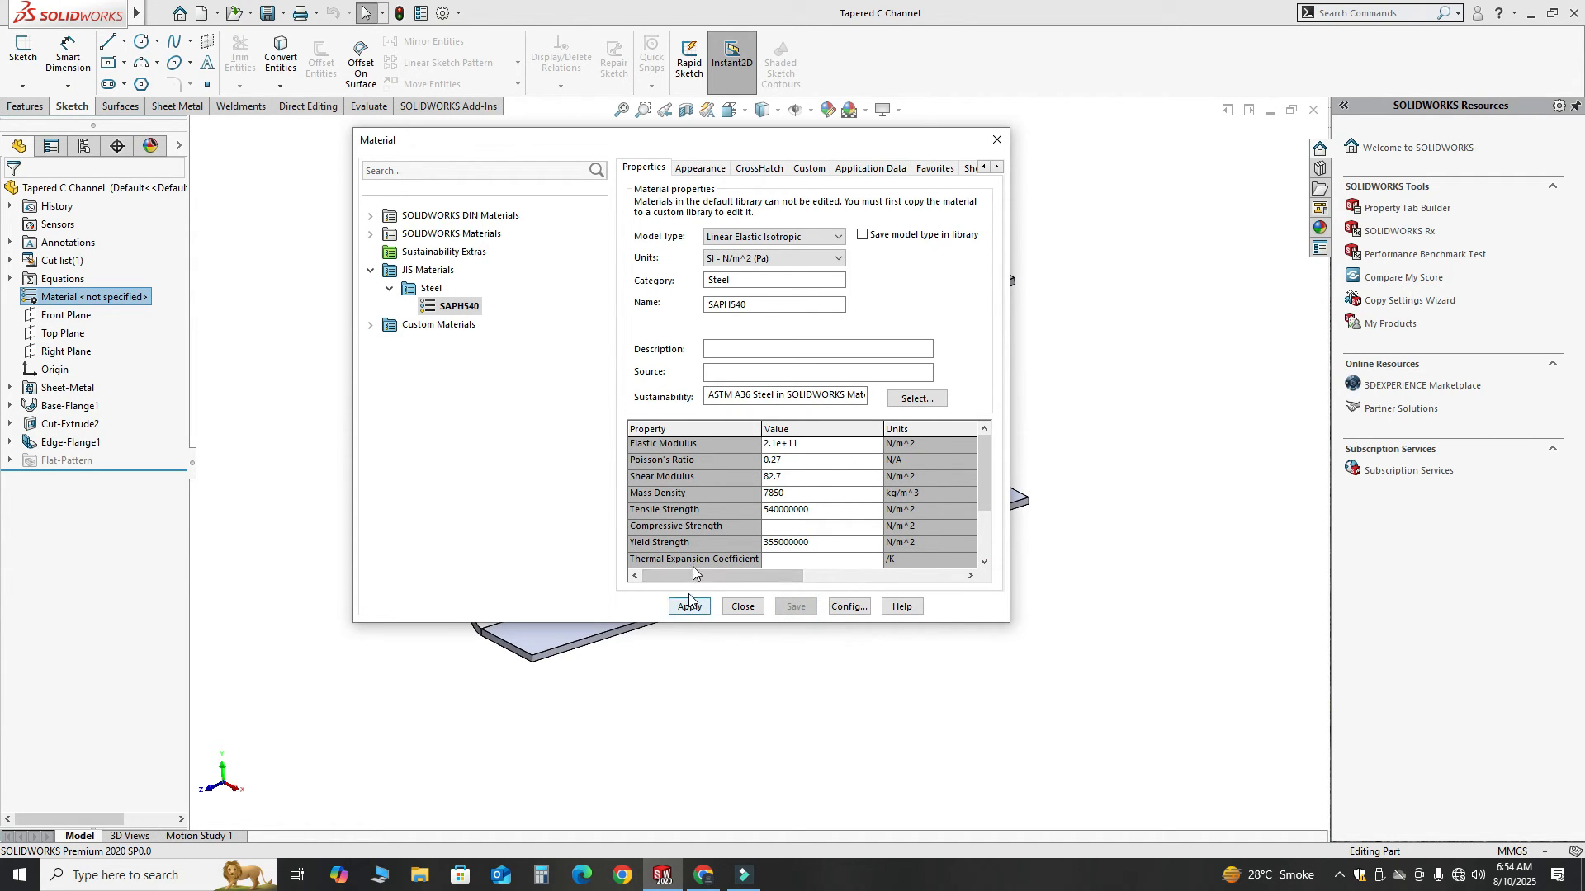
click(690, 607)
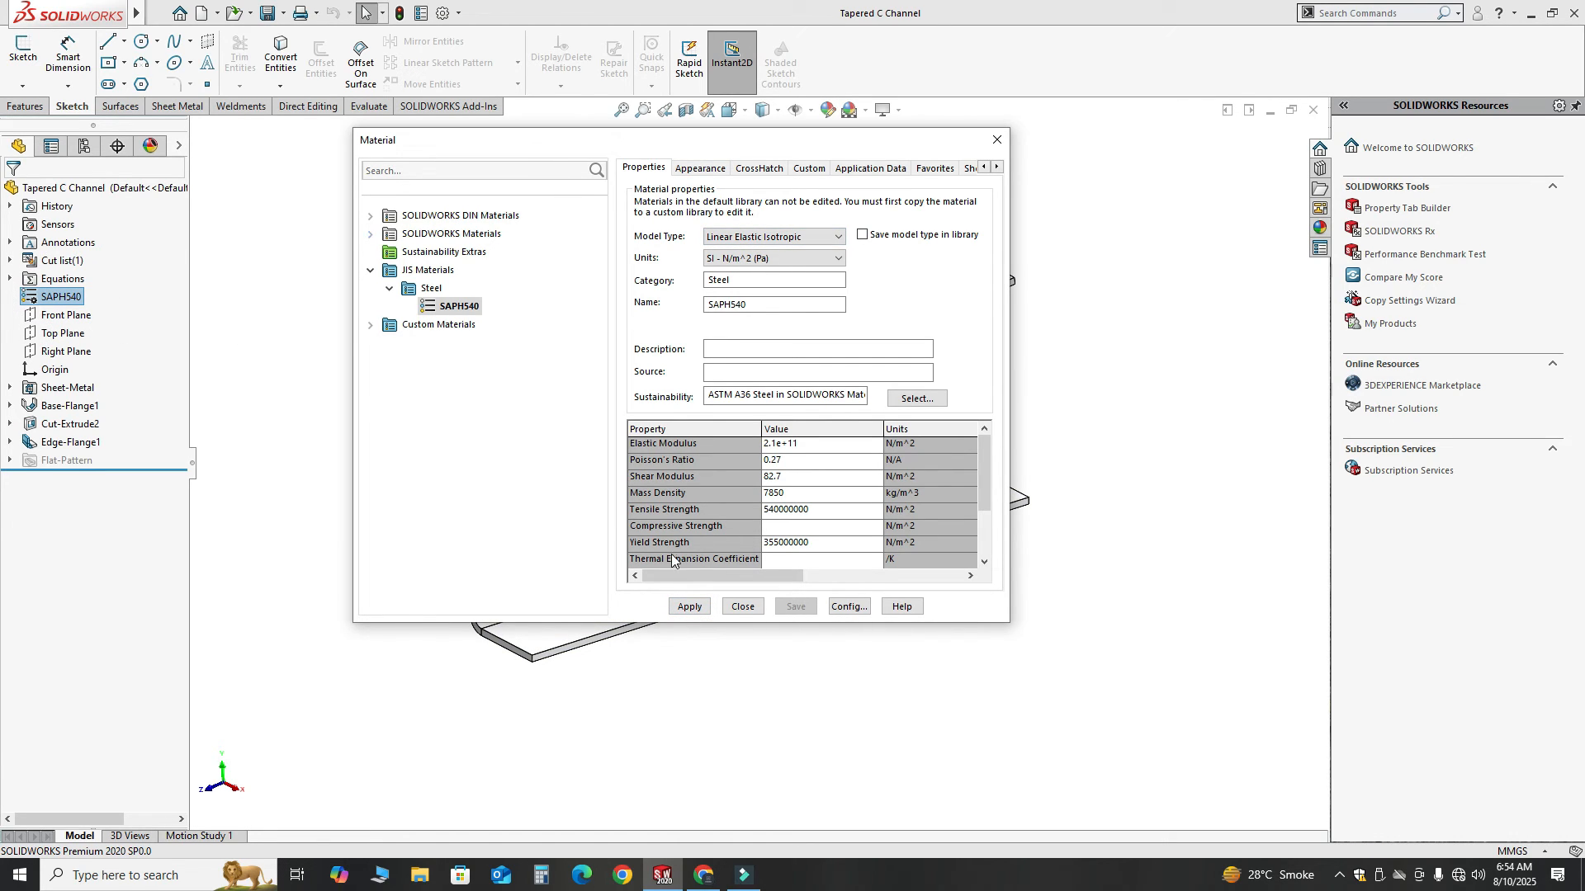
Step: Review the appearance, crosshatch, custom, application data and favorites settings of SAPH540, and close the material editor
drag(661, 140, 578, 223)
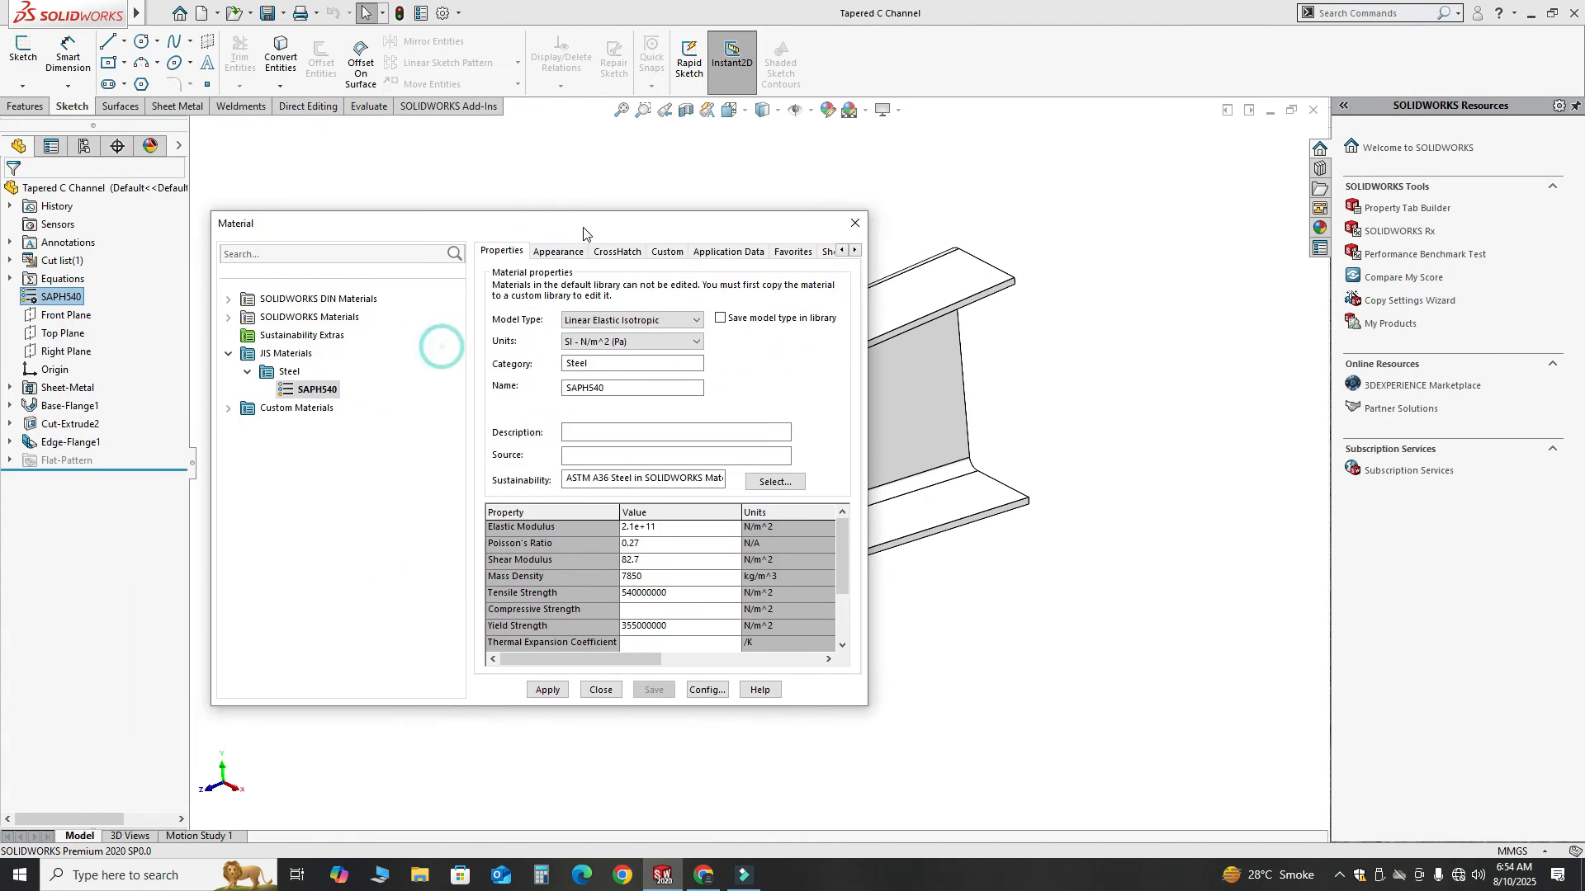
click(556, 253)
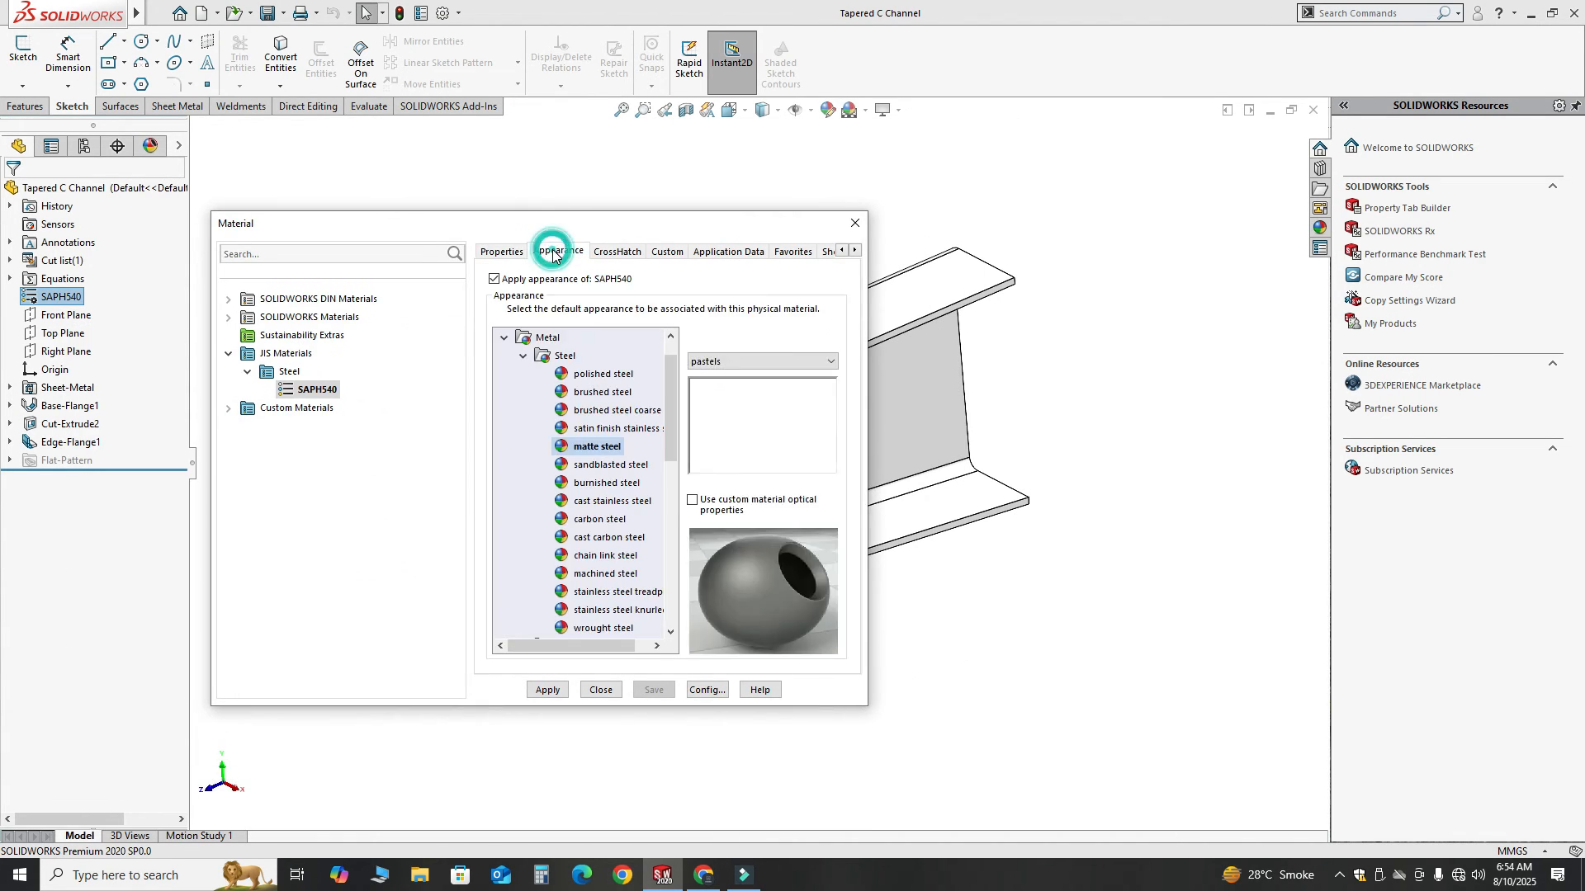
click(618, 251)
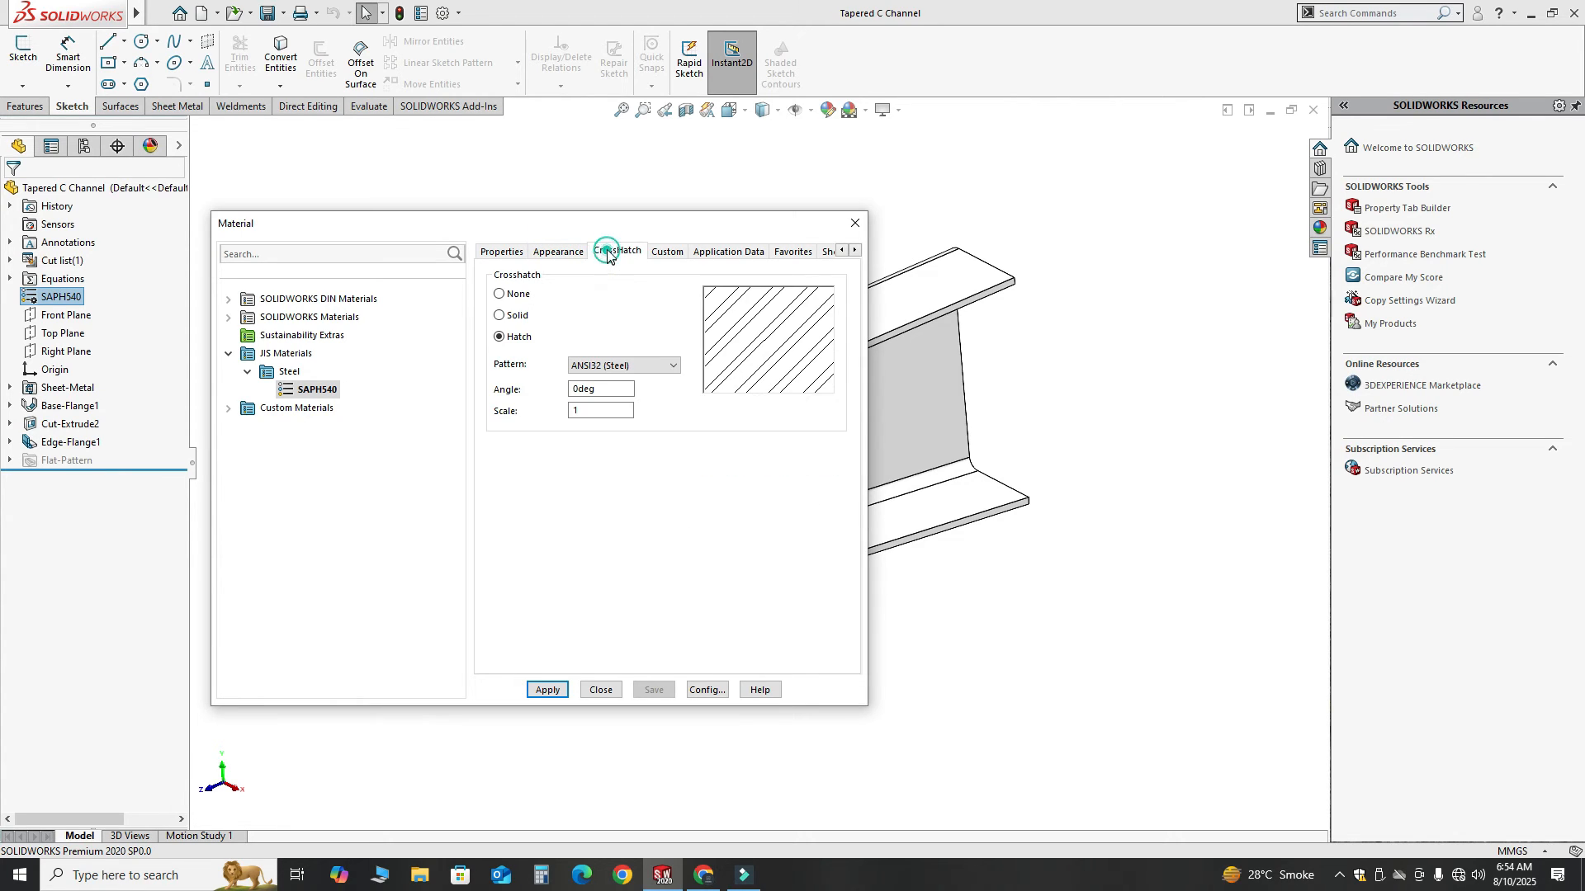
click(677, 253)
click(707, 253)
click(792, 251)
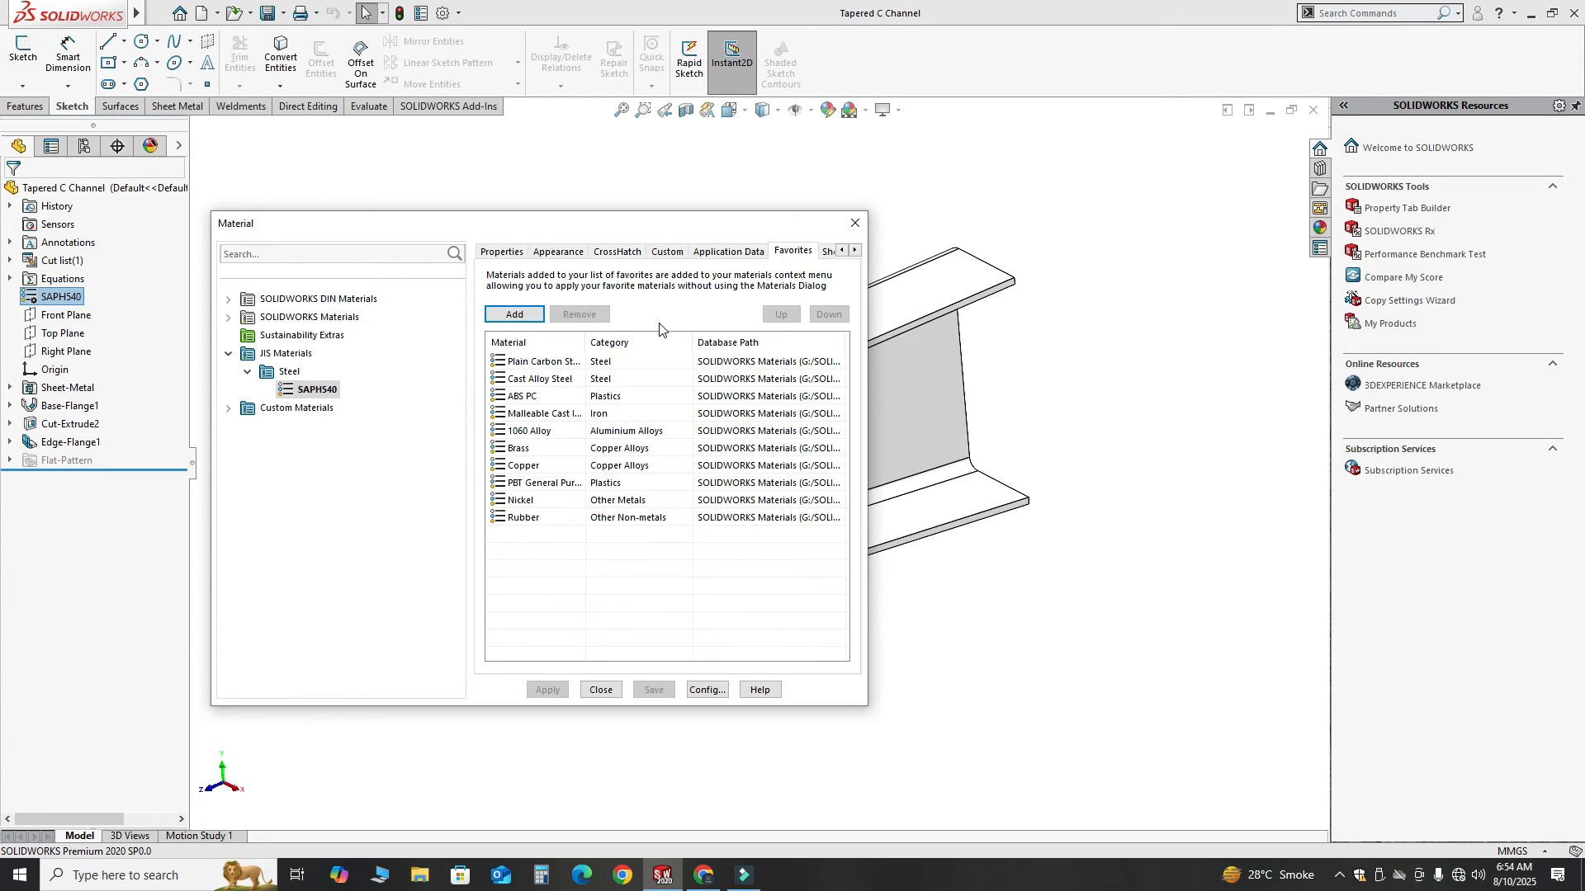
click(503, 251)
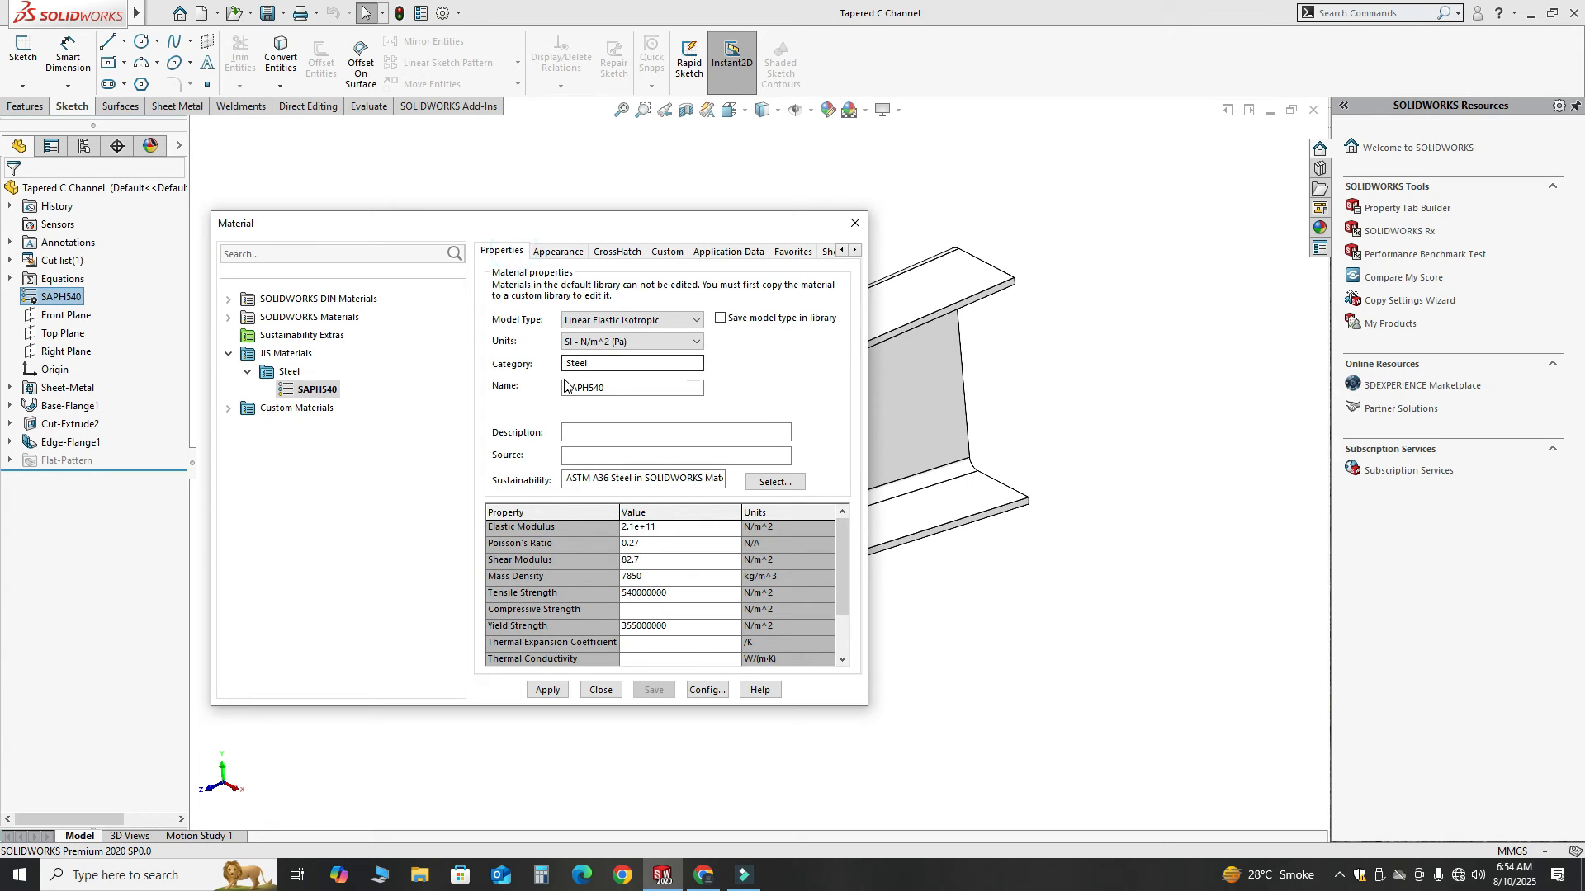
click(601, 690)
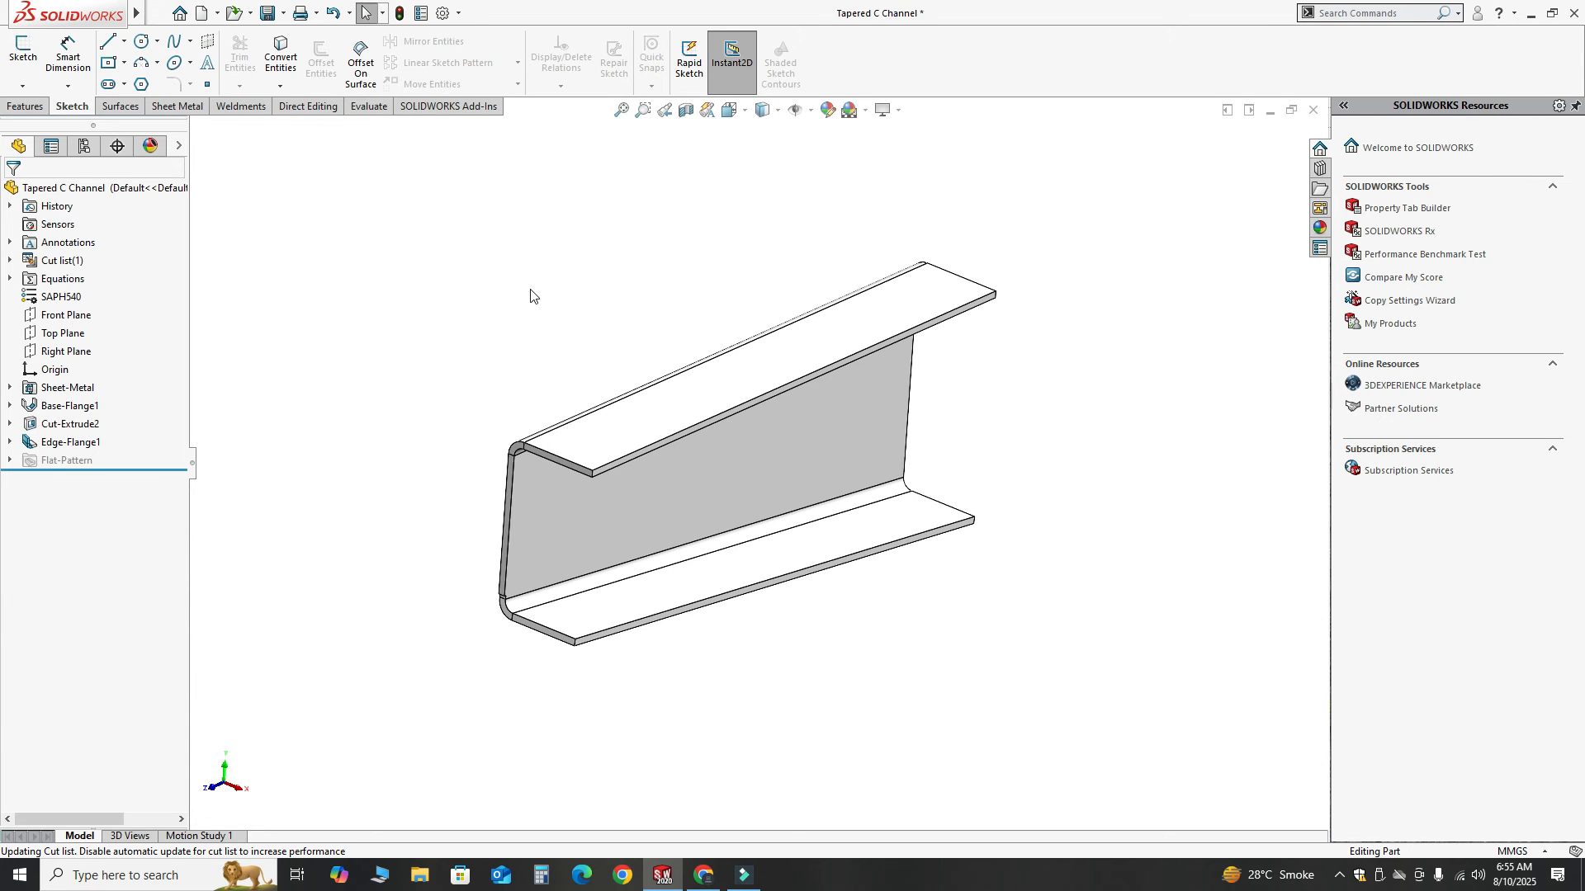
Step: Reopen the material editor from the SAPH540 material assigned to the part
middle_drag(697, 408, 660, 363)
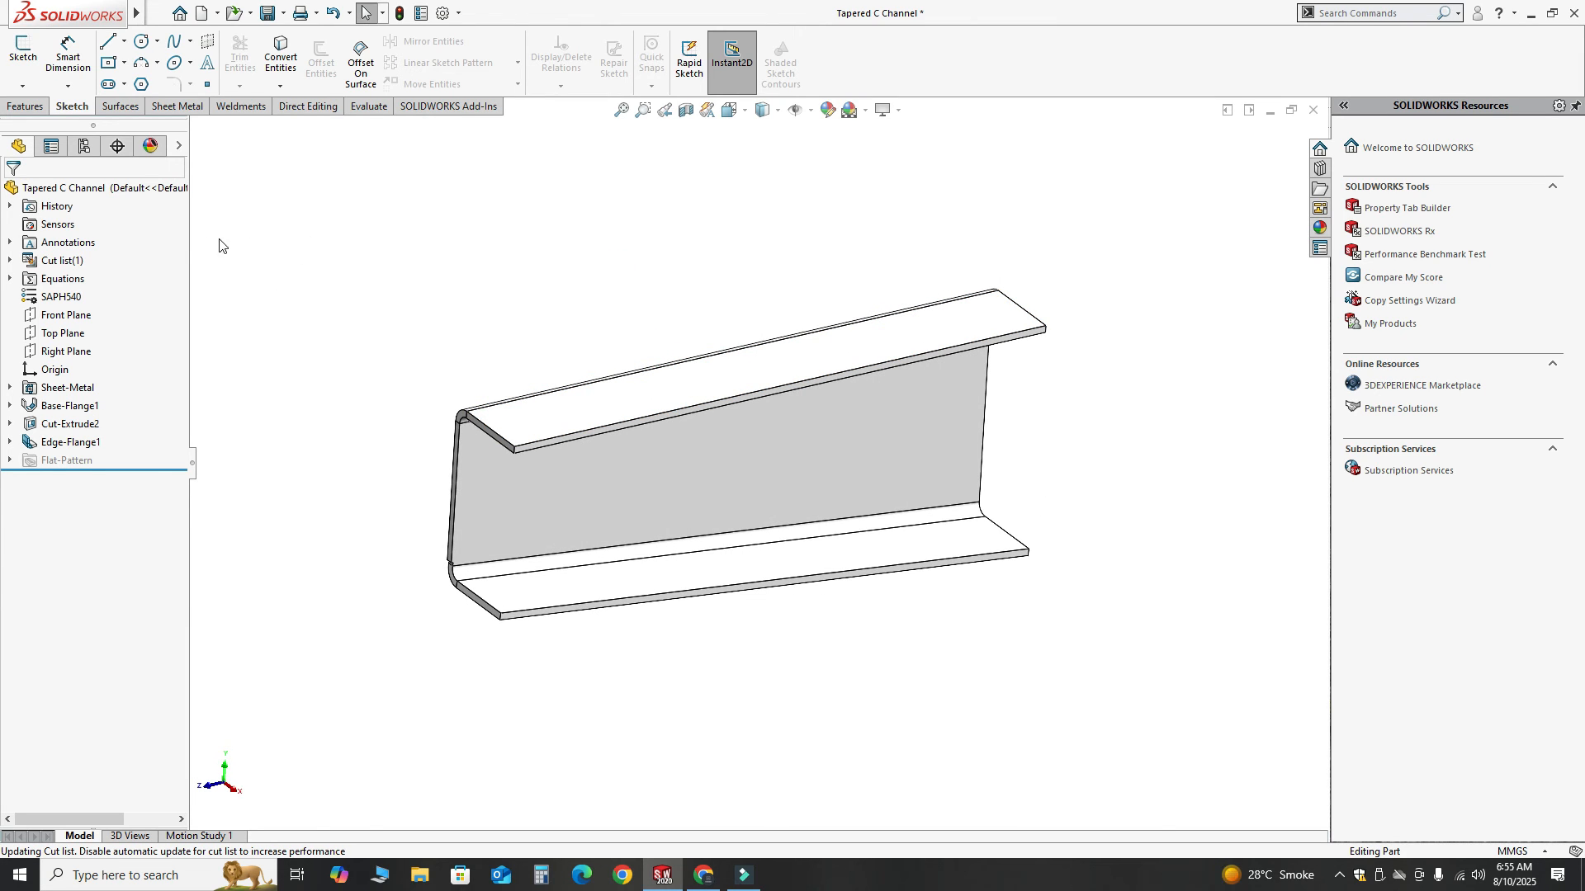
right_click(57, 297)
click(70, 305)
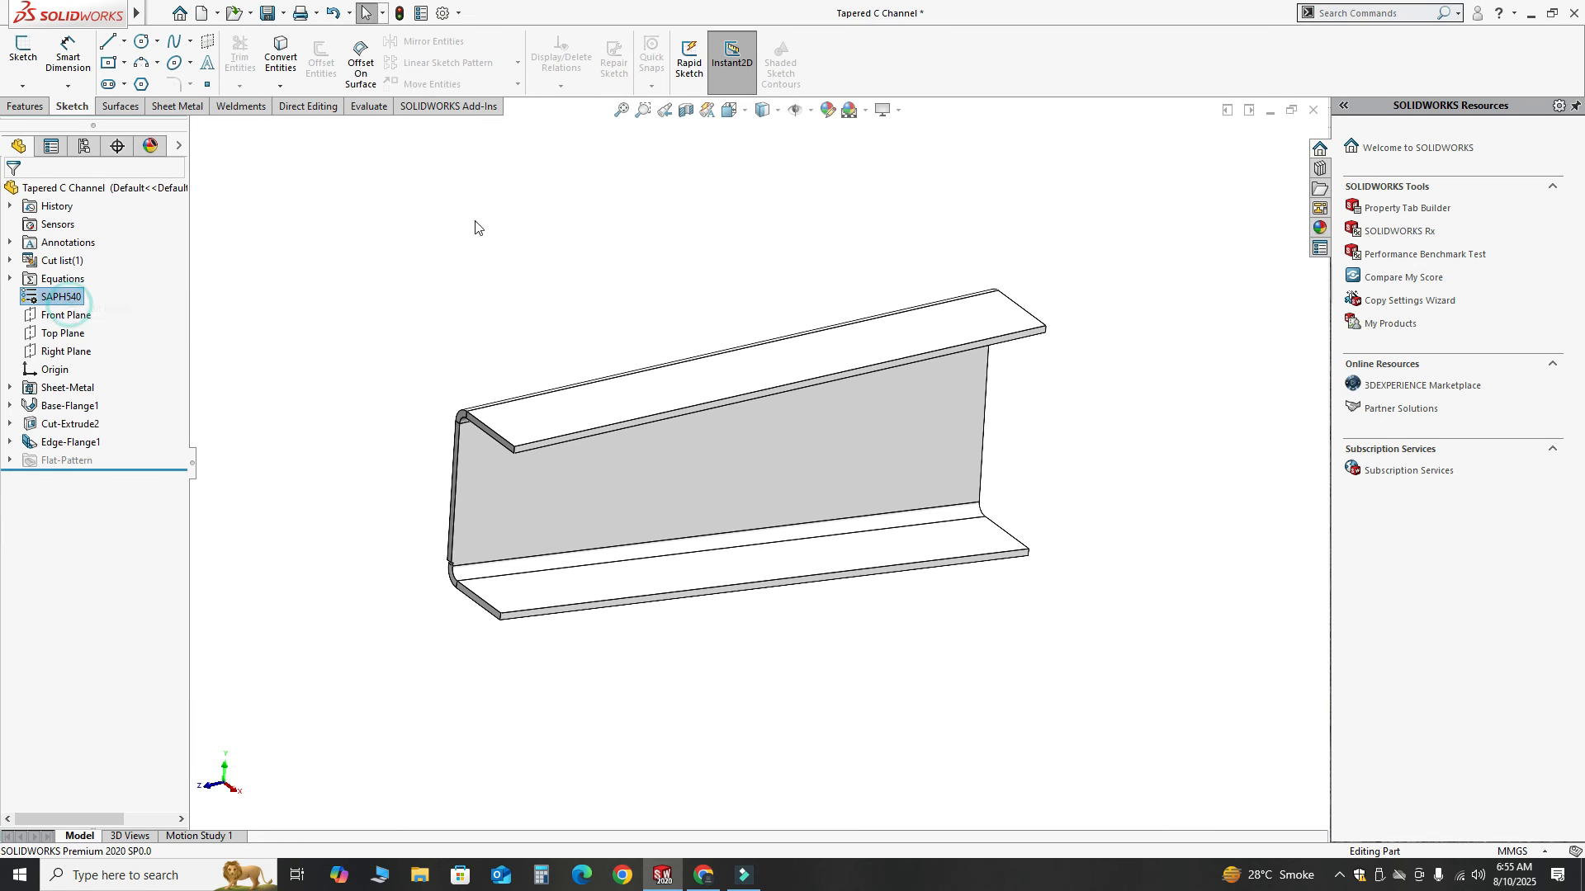